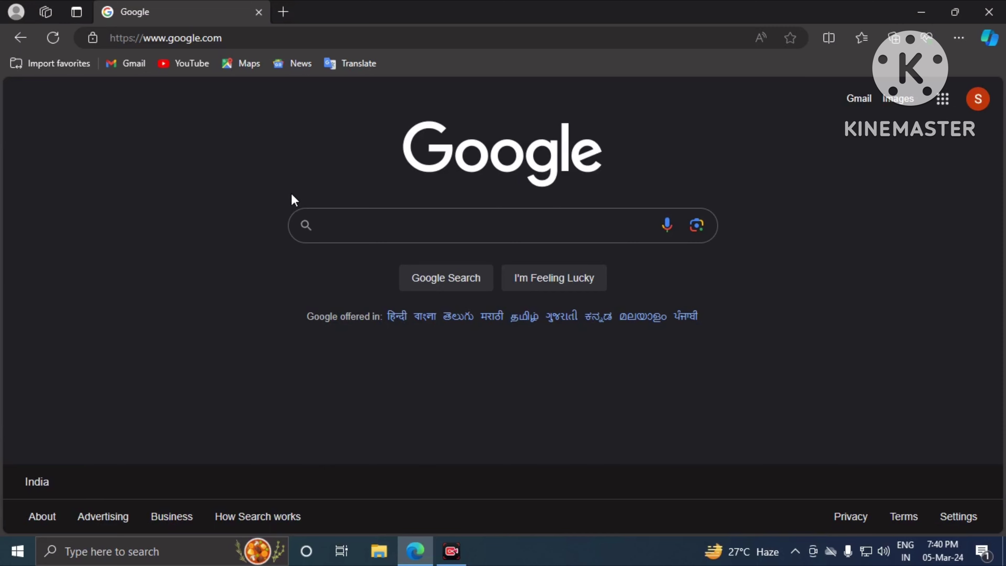
# - Search Google for "caste certificate" and open the West Bengal Backward Classes Welfare Department's Caste Certificate site
pyautogui.click(313, 225)
pyautogui.click(332, 259)
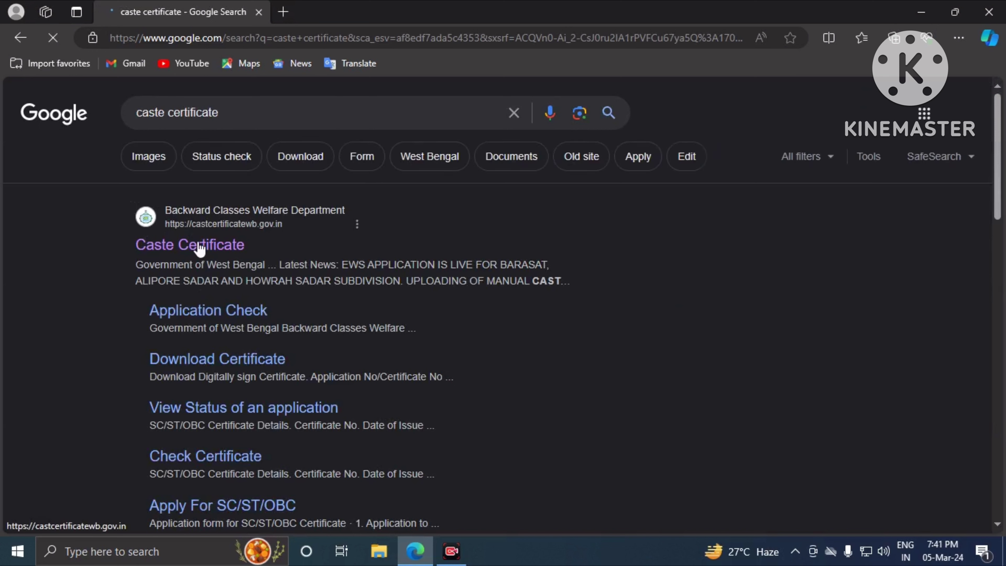
pyautogui.click(172, 248)
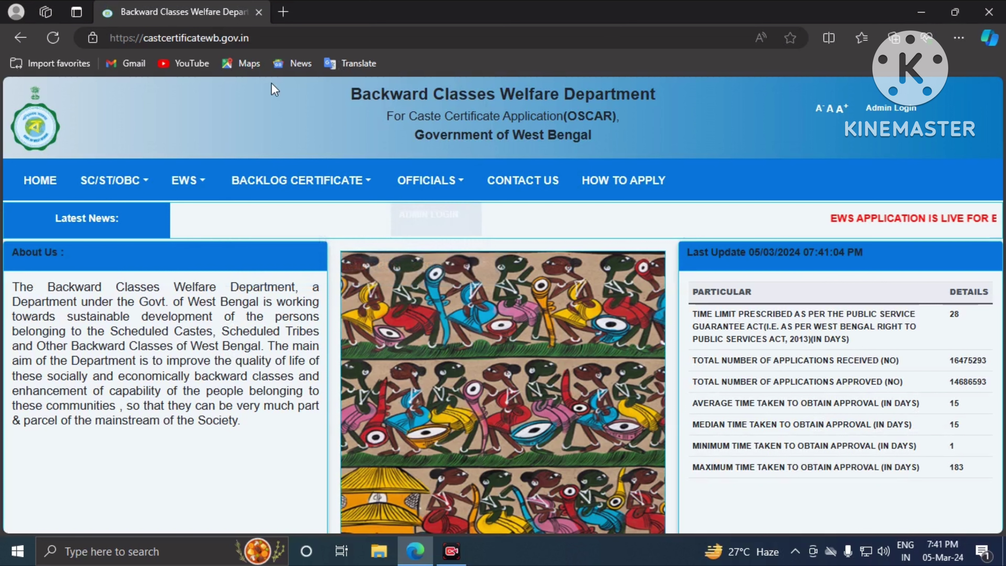
# - Open the application form for a new EWS certificate
pyautogui.click(85, 181)
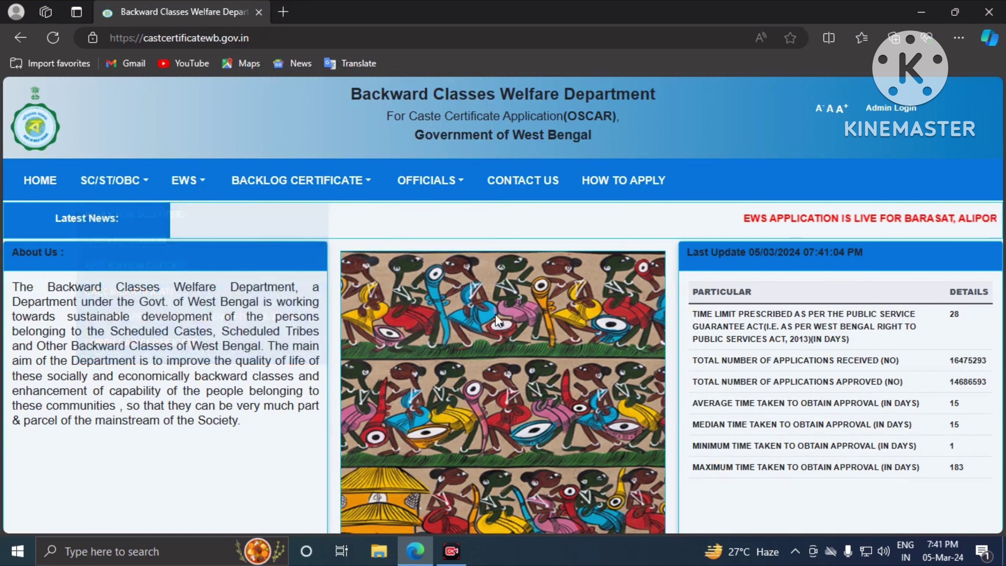
pyautogui.moveTo(258, 186)
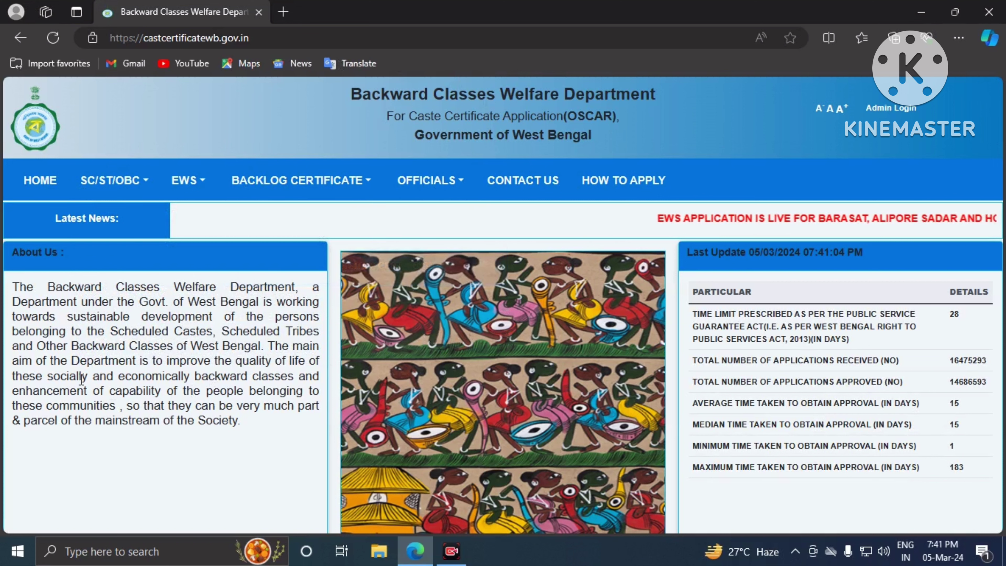
pyautogui.moveTo(170, 200)
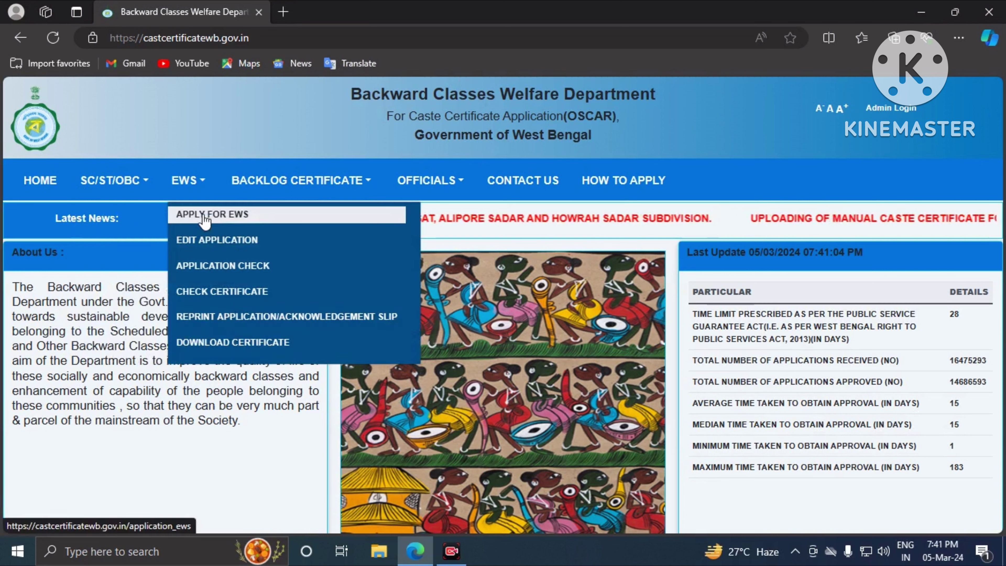
pyautogui.click(204, 218)
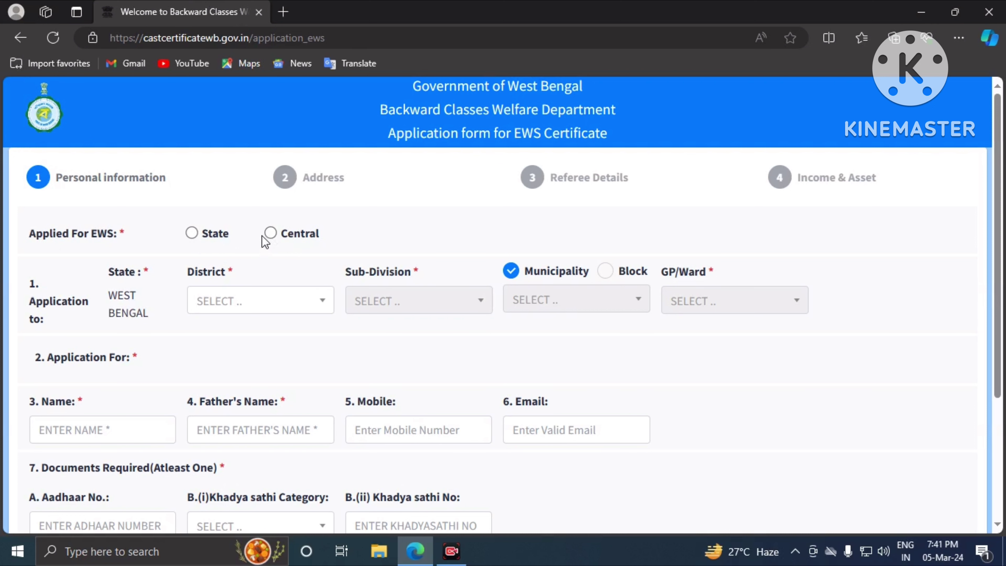
pyautogui.click(270, 233)
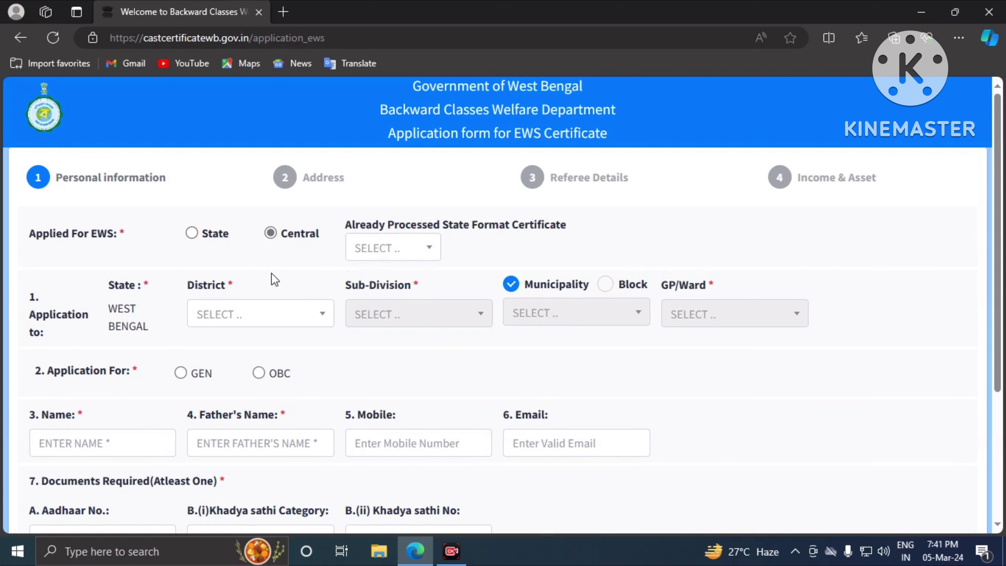
pyautogui.click(387, 249)
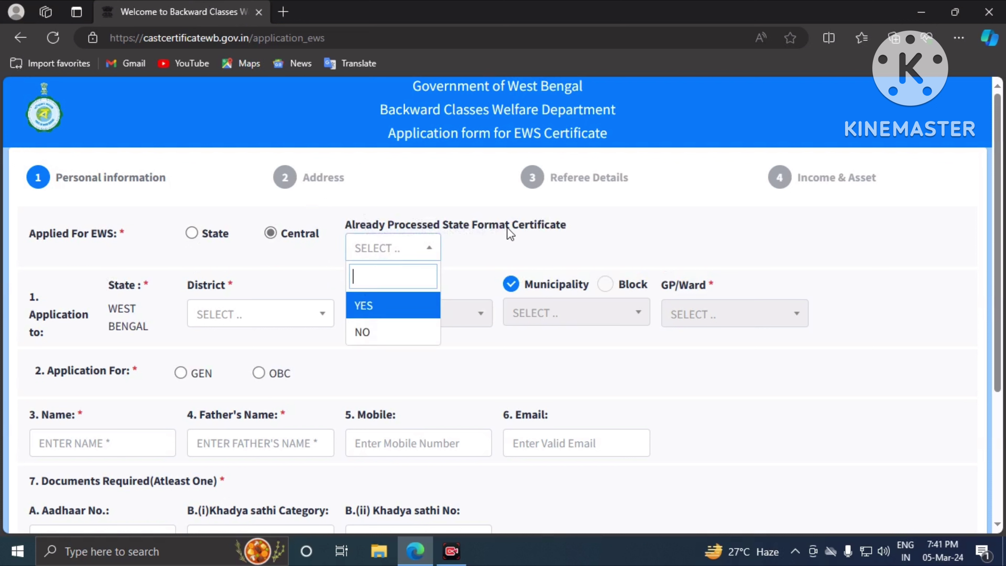
pyautogui.click(388, 313)
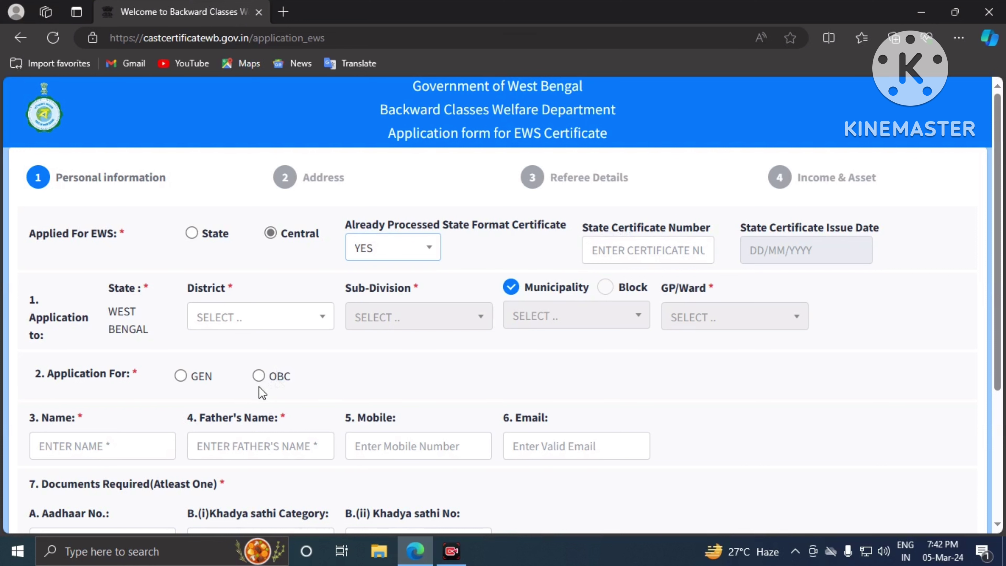
# - Choose State as the EWS type, with NORTH 24 PARGANAS as the district and BARASAT as the sub-division
pyautogui.click(192, 234)
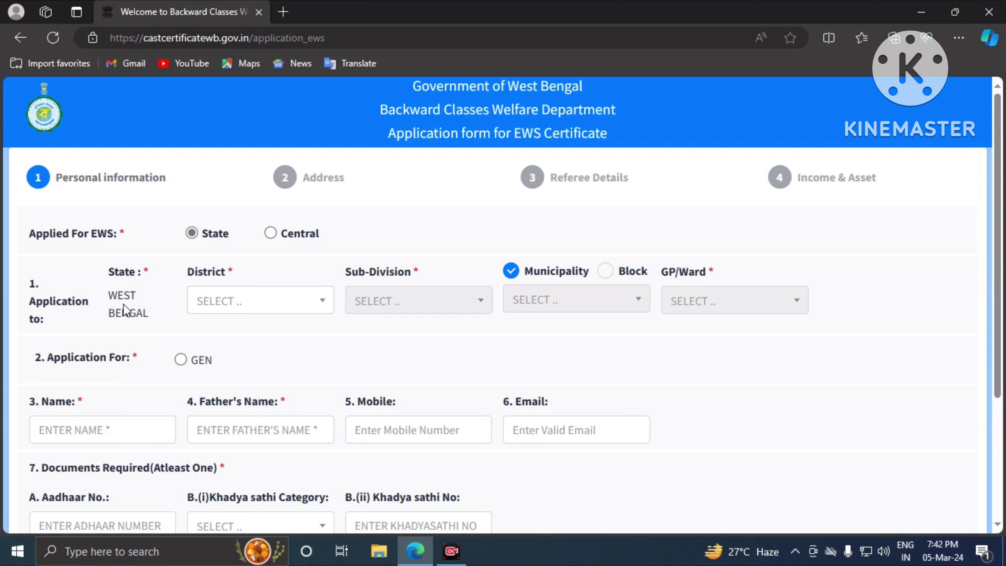
pyautogui.click(217, 308)
pyautogui.click(227, 386)
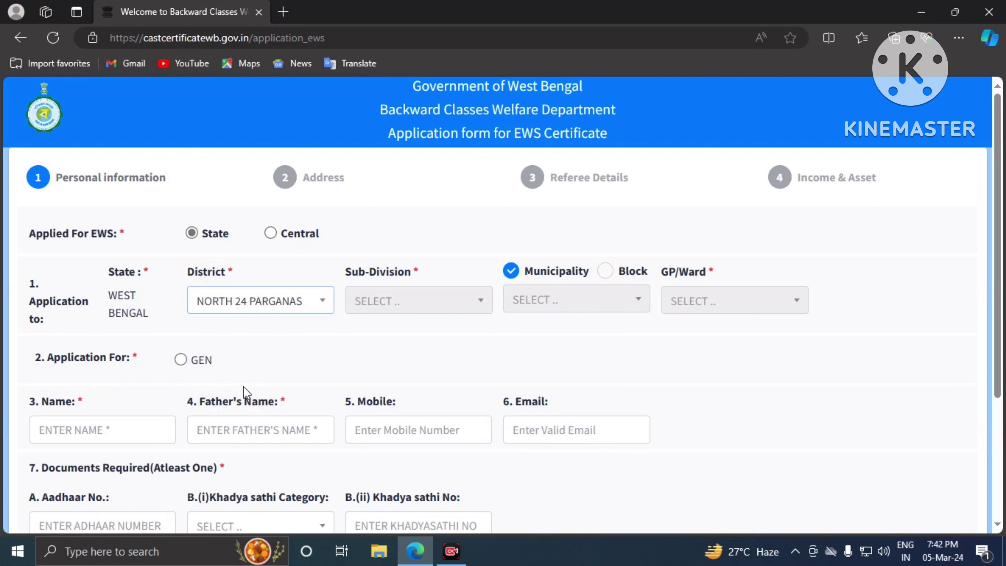
pyautogui.click(389, 302)
pyautogui.click(373, 363)
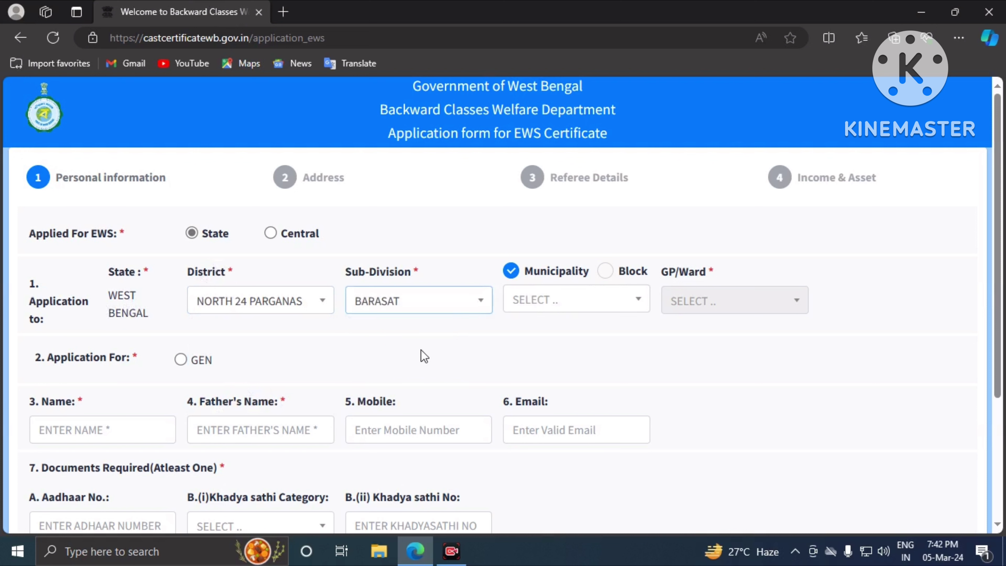
# - Set the application's municipality to BARASAT and its ward to WARD NO 25
pyautogui.click(551, 301)
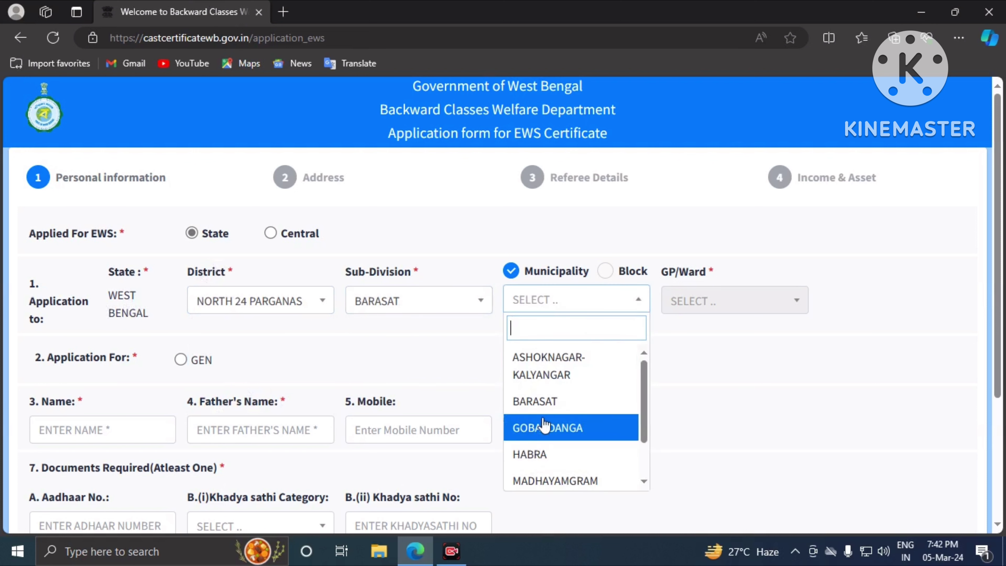
pyautogui.click(539, 401)
pyautogui.click(689, 313)
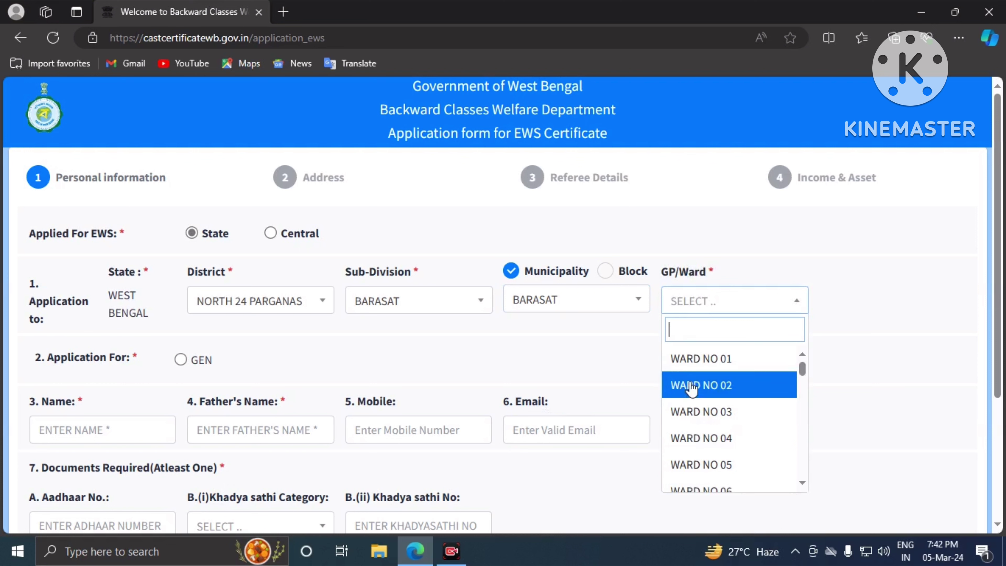
pyautogui.scroll(-10, 720, 428)
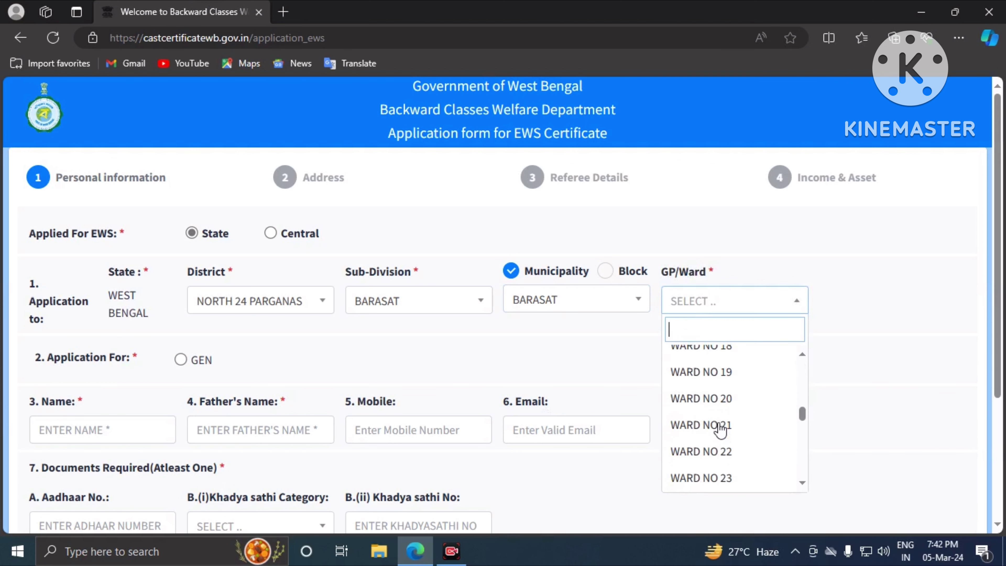
pyautogui.scroll(-3, 720, 429)
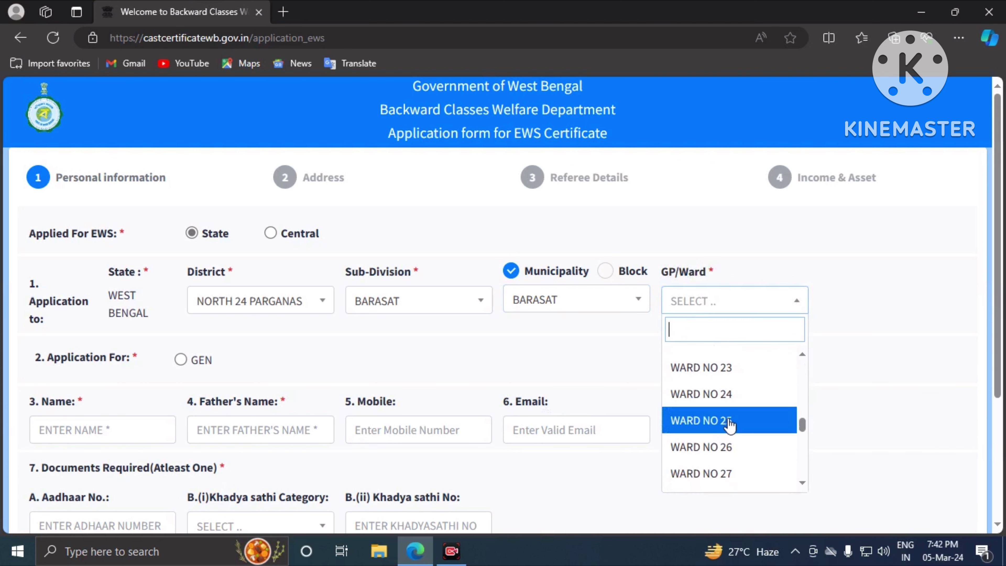
pyautogui.click(730, 423)
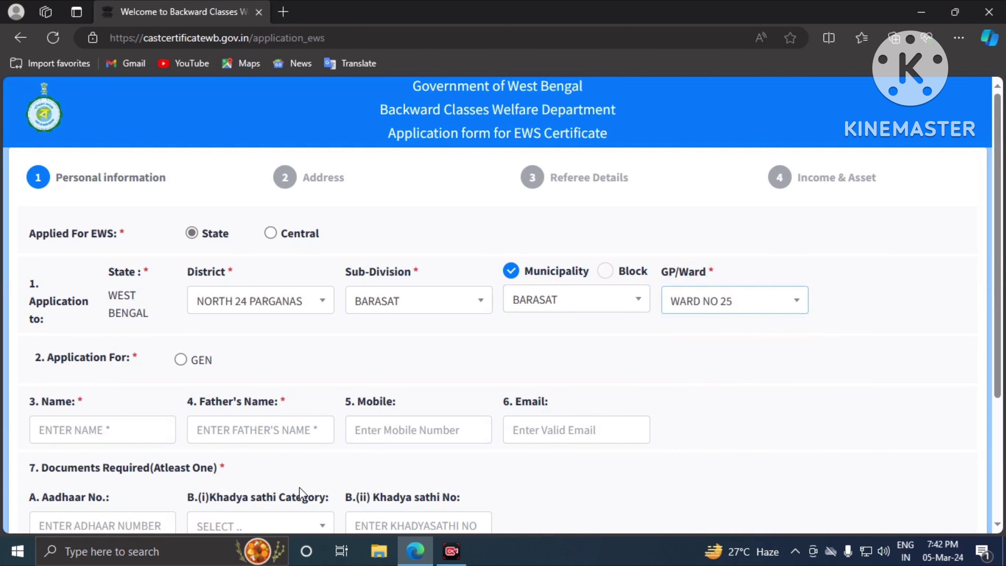
# - Set the application category to GEN with the community BANIK
pyautogui.scroll(-2, 96, 407)
pyautogui.click(181, 292)
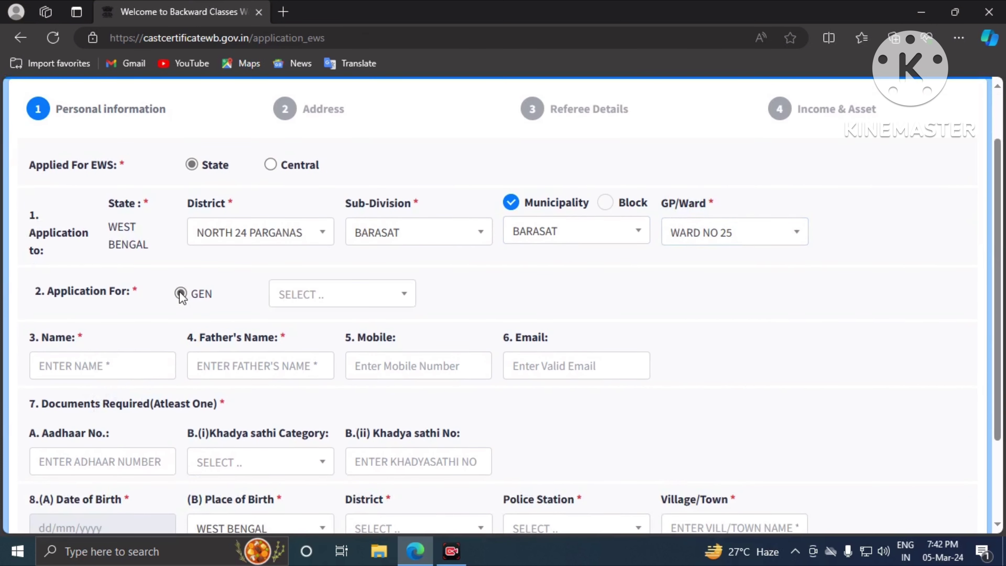
pyautogui.click(321, 291)
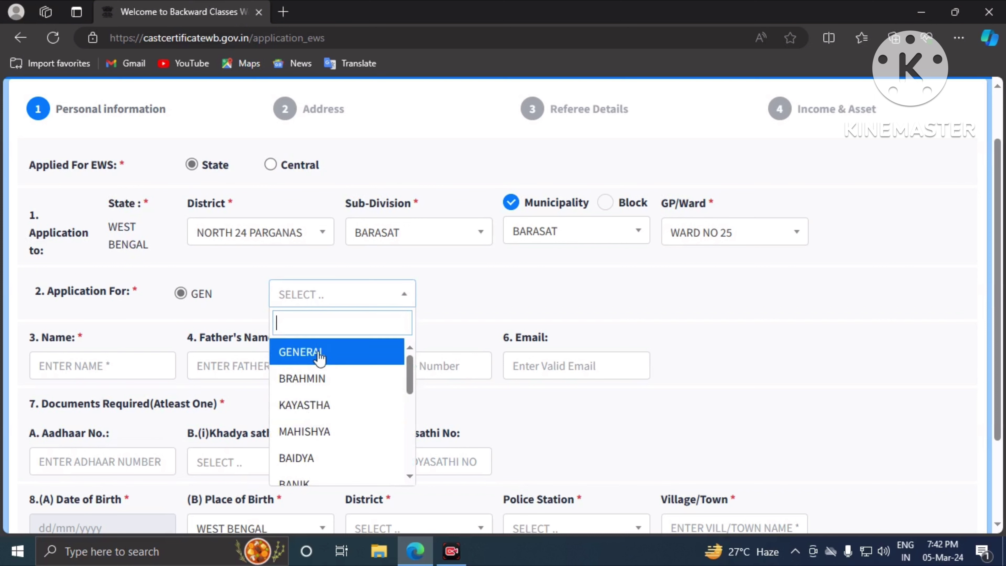
pyautogui.scroll(-1, 325, 430)
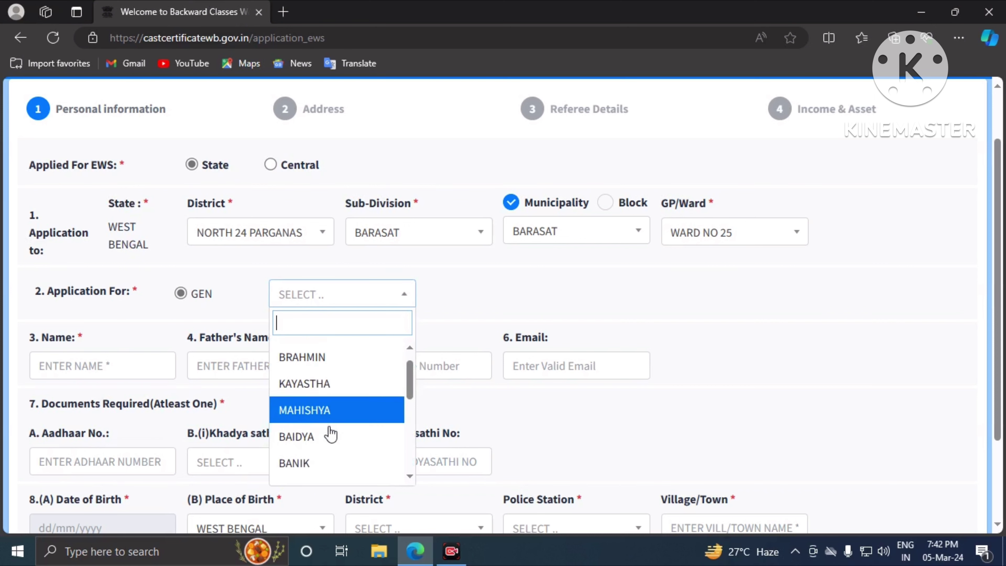
pyautogui.click(332, 462)
# - Fill in the applicant's name and father's name, leaving the mobile number and email blank
pyautogui.scroll(-3, 59, 366)
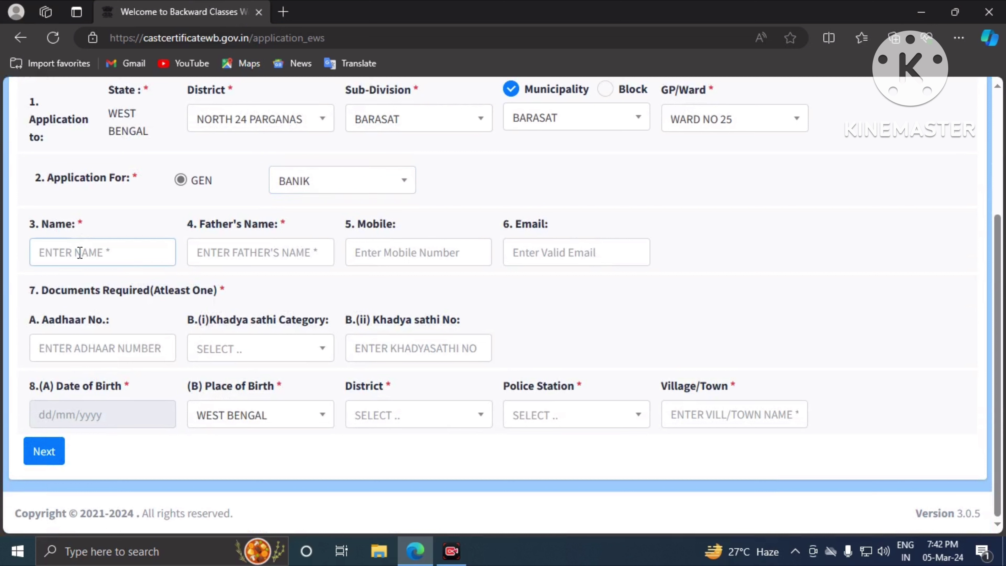
pyautogui.write('DEMO')
pyautogui.click(251, 247)
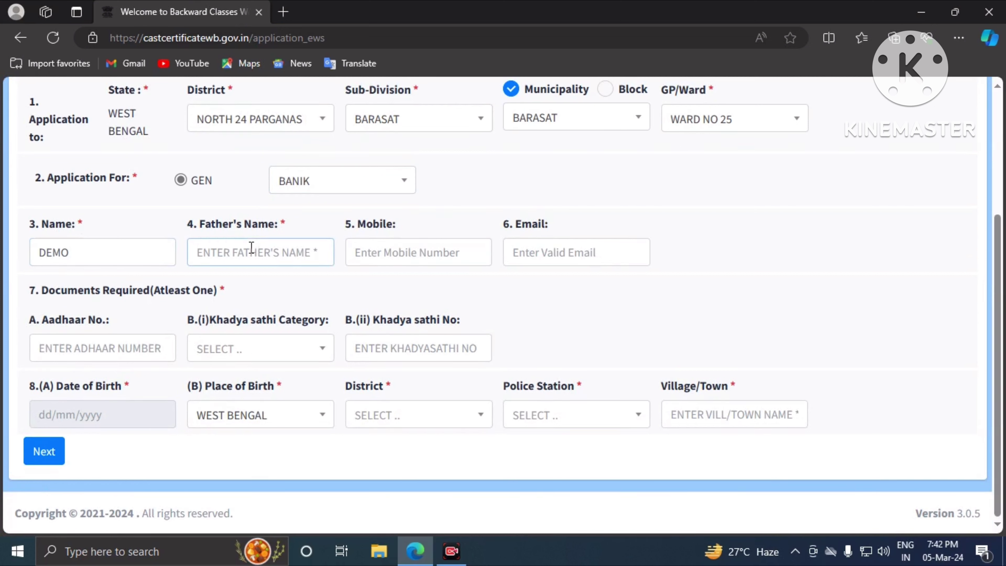
pyautogui.write('DFEM')
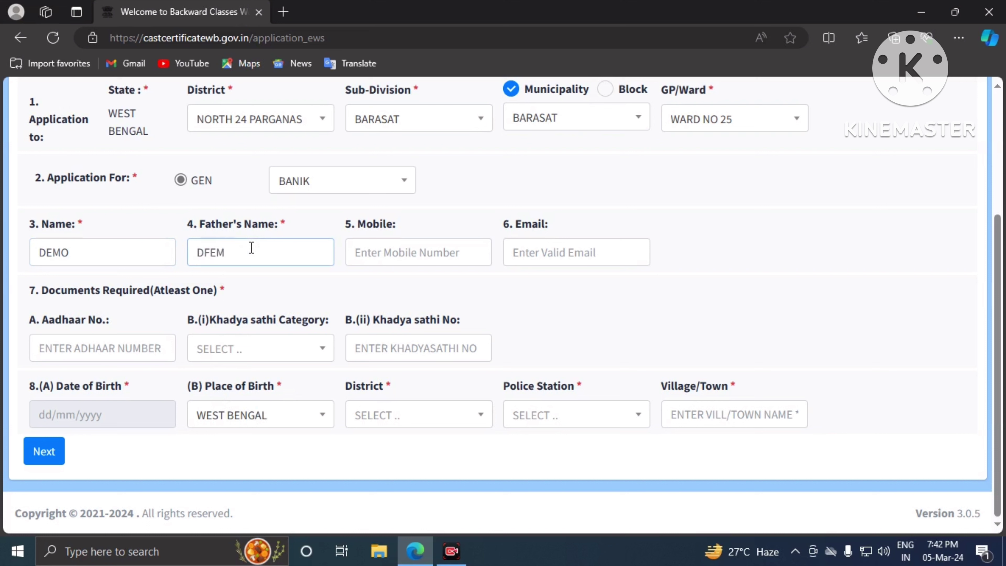
pyautogui.click(399, 255)
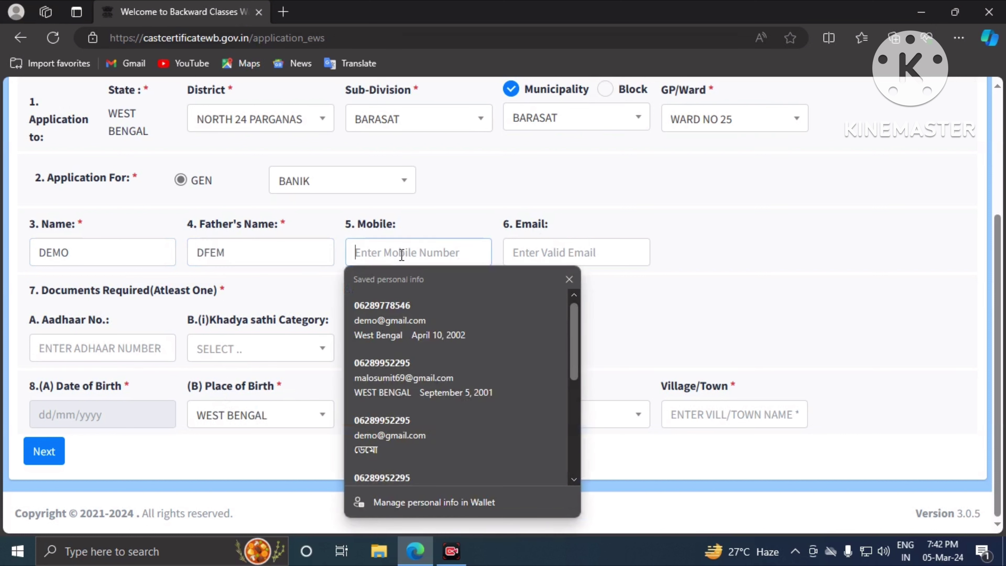
pyautogui.click(539, 249)
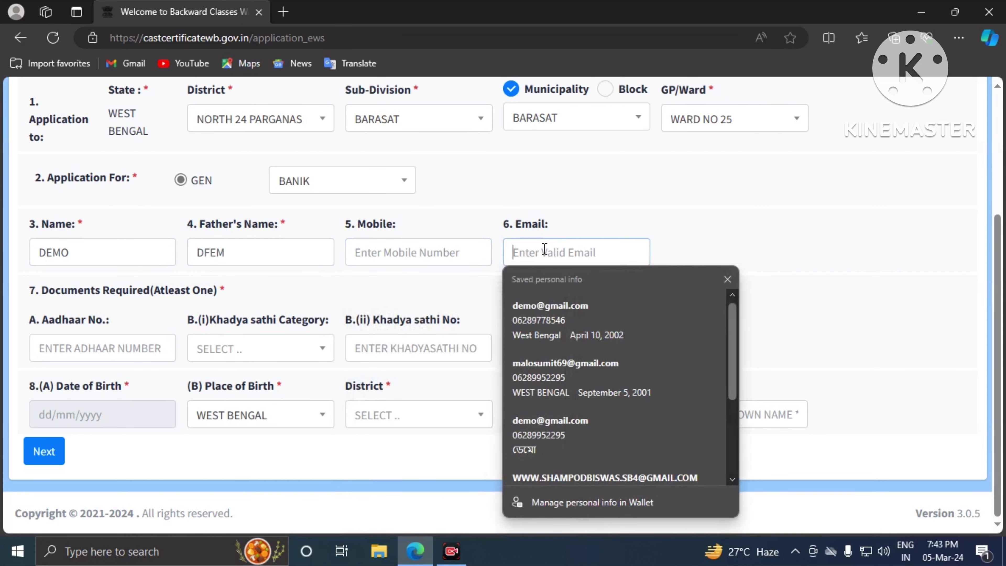
# - Enter the applicant's Aadhaar number and set the date of birth
pyautogui.click(86, 341)
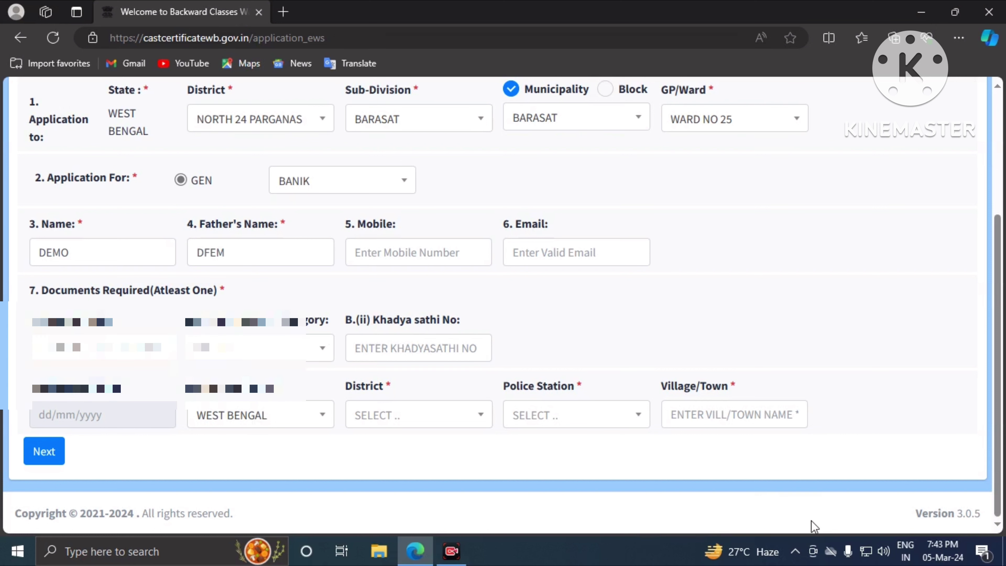
pyautogui.click(171, 414)
pyautogui.click(91, 230)
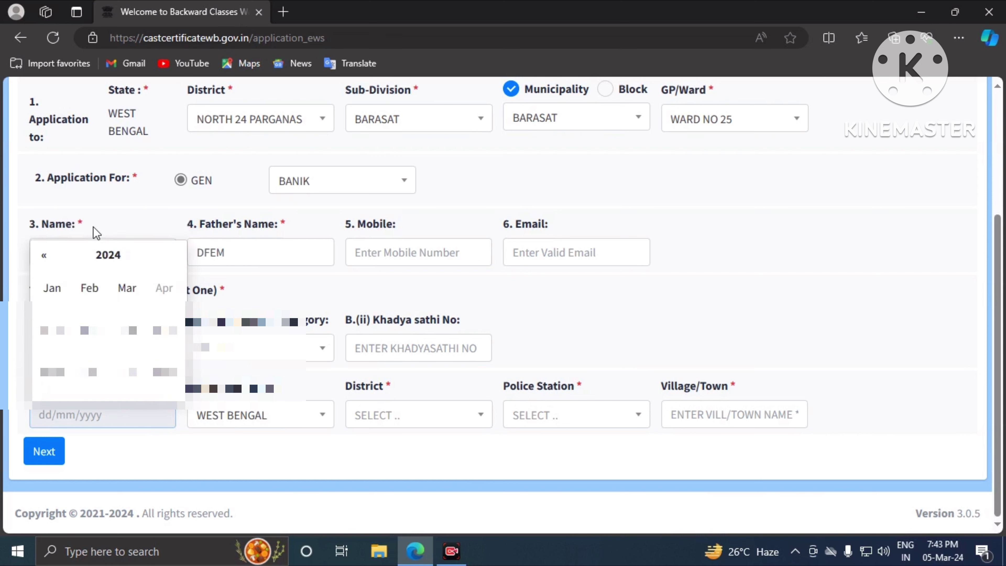
pyautogui.click(99, 265)
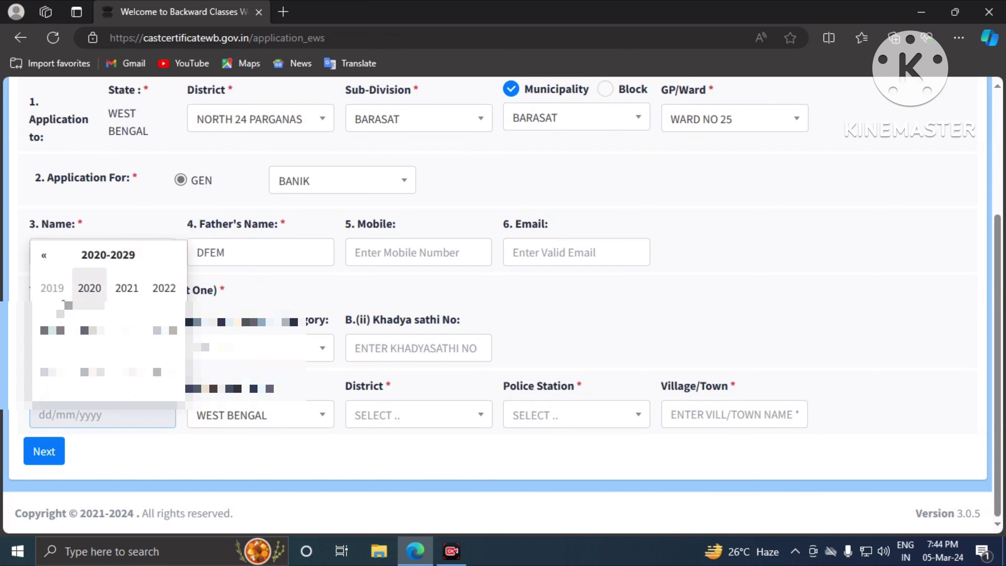
pyautogui.click(44, 258)
pyautogui.click(44, 258)
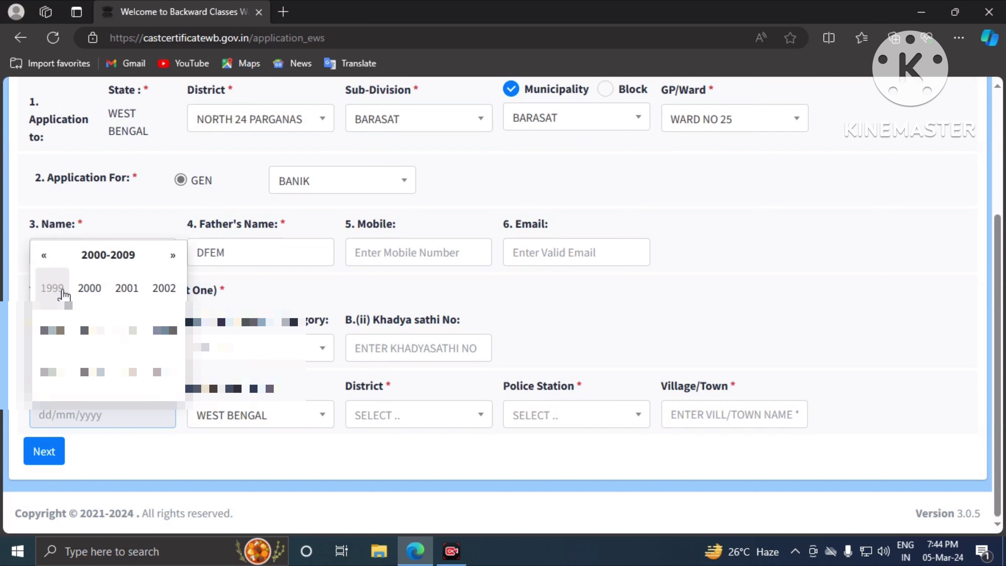
pyautogui.click(127, 287)
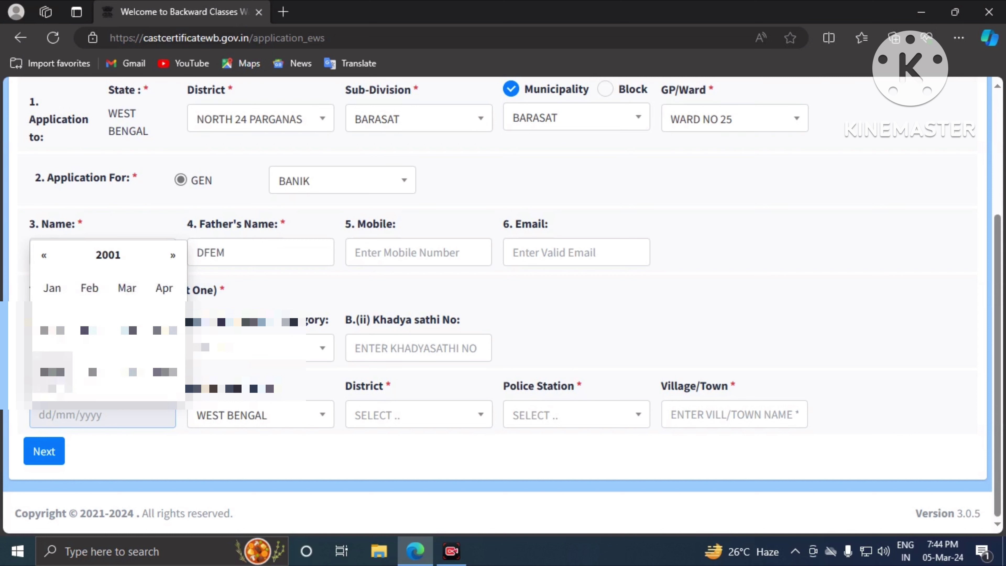
pyautogui.click(52, 372)
pyautogui.click(106, 297)
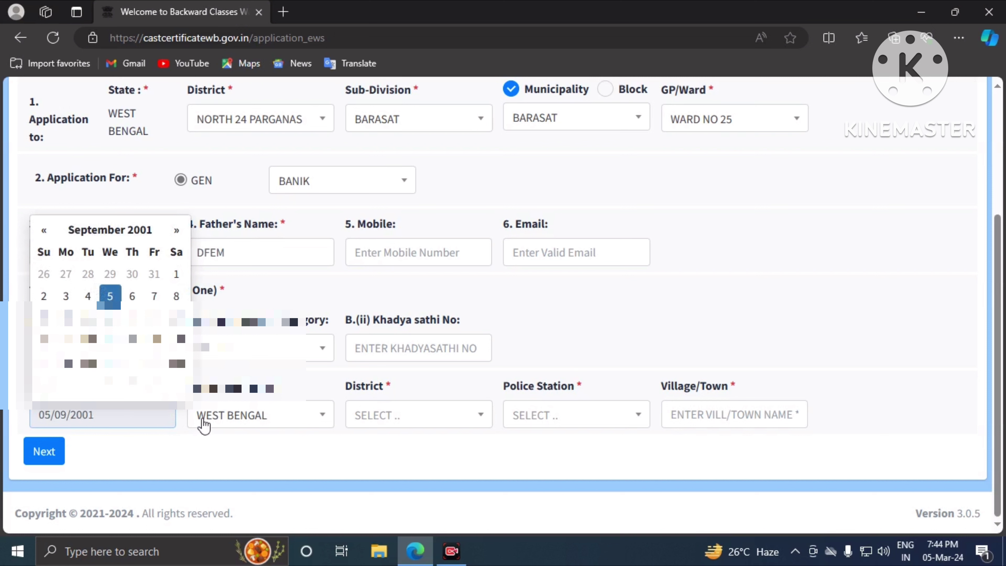
# - Set the district to NORTH 24 PARGANAS and the police station to BARASAT in the personal information's last row
pyautogui.click(383, 419)
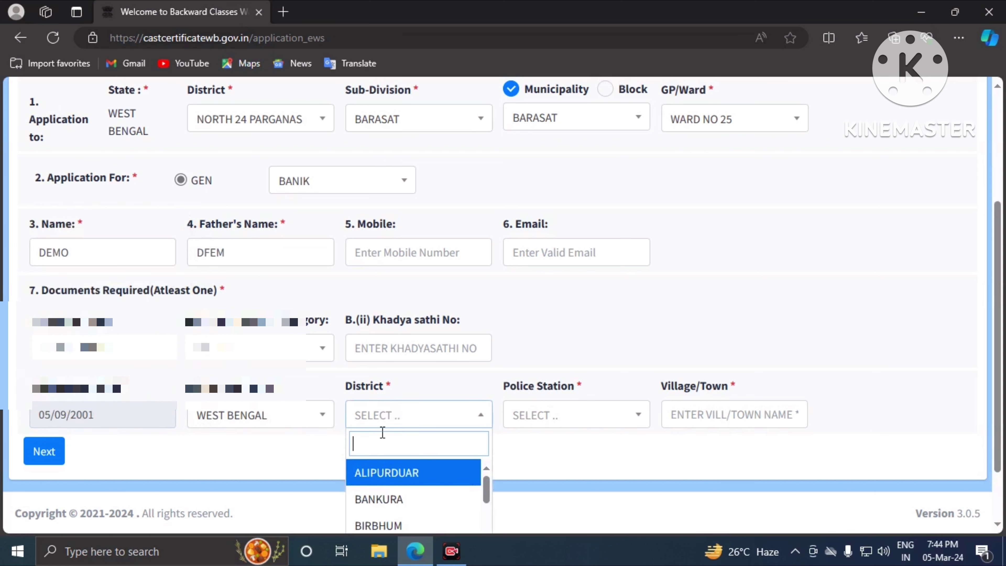
pyautogui.write('no')
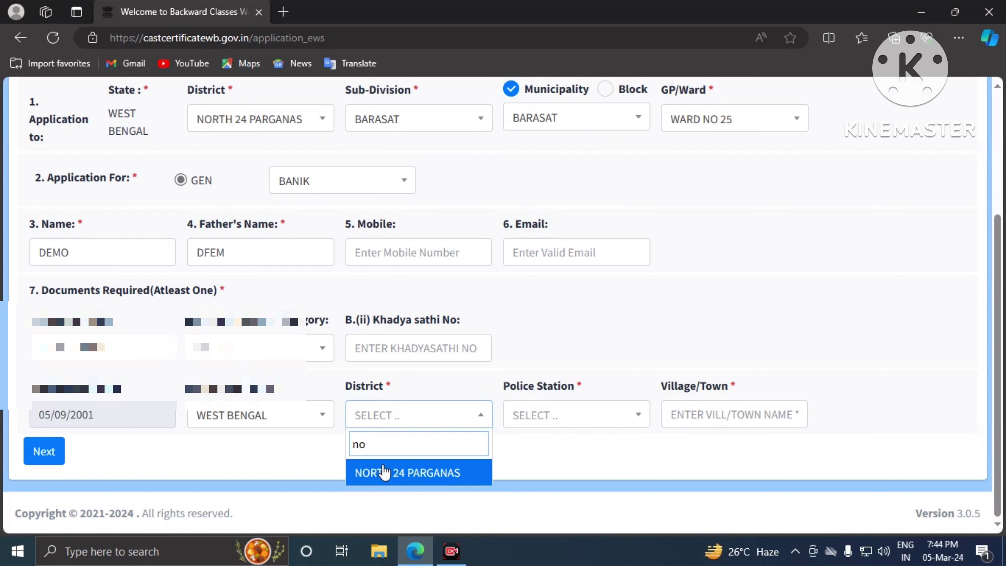
pyautogui.click(386, 476)
pyautogui.click(608, 422)
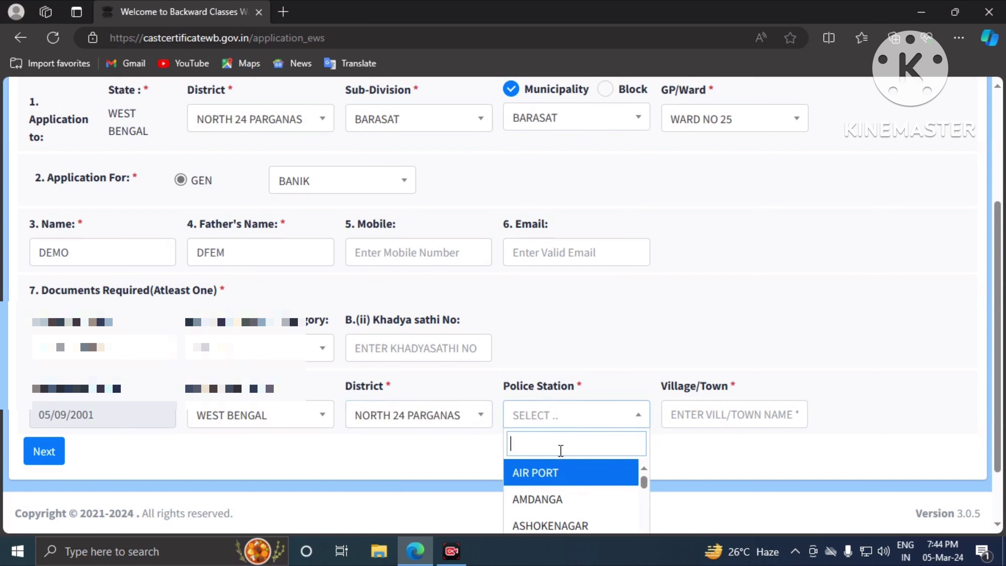
pyautogui.write('bara')
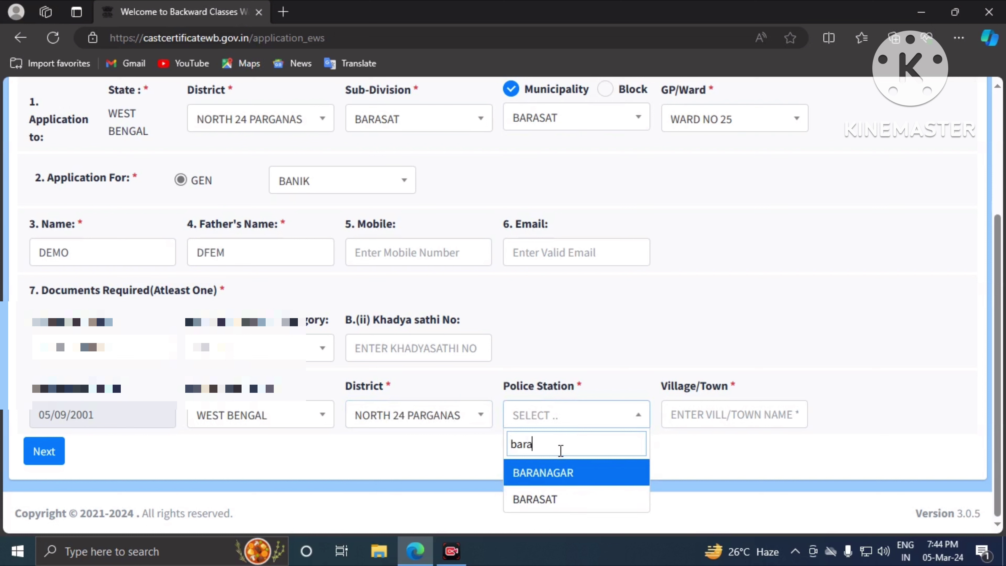
pyautogui.click(559, 498)
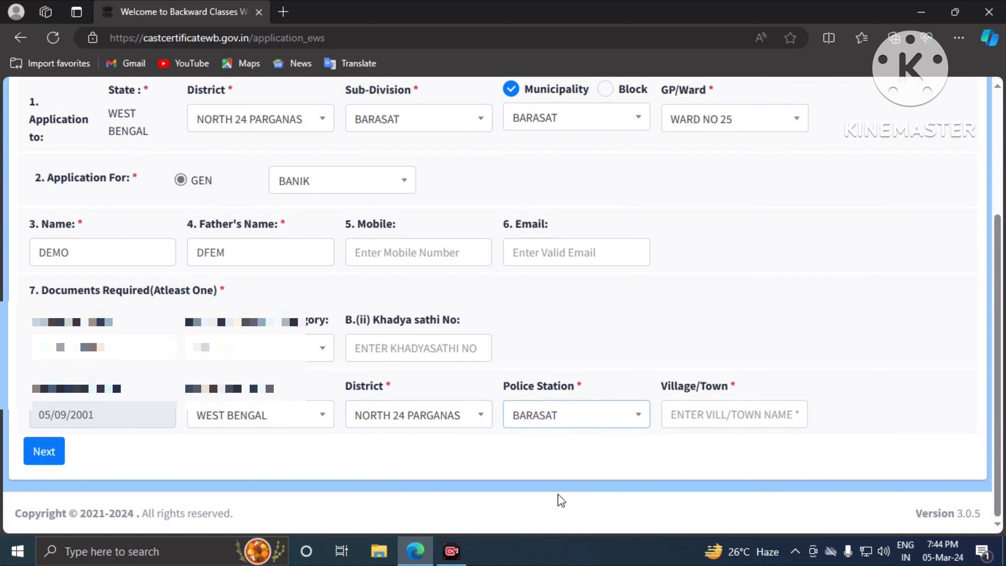
# - Fill the village/town with BARASAT and proceed to the Address section of the application
pyautogui.click(702, 405)
pyautogui.click(712, 320)
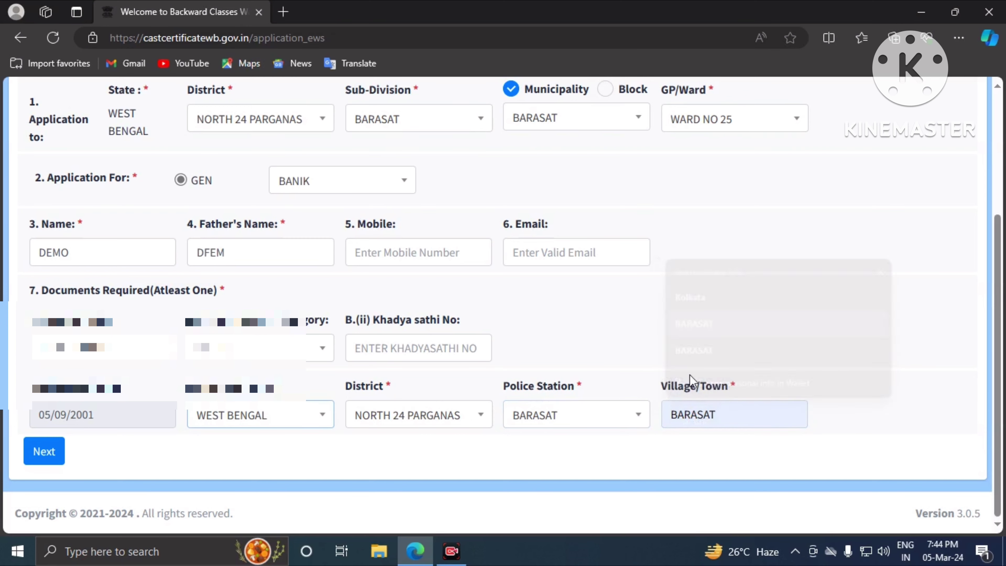
pyautogui.click(48, 451)
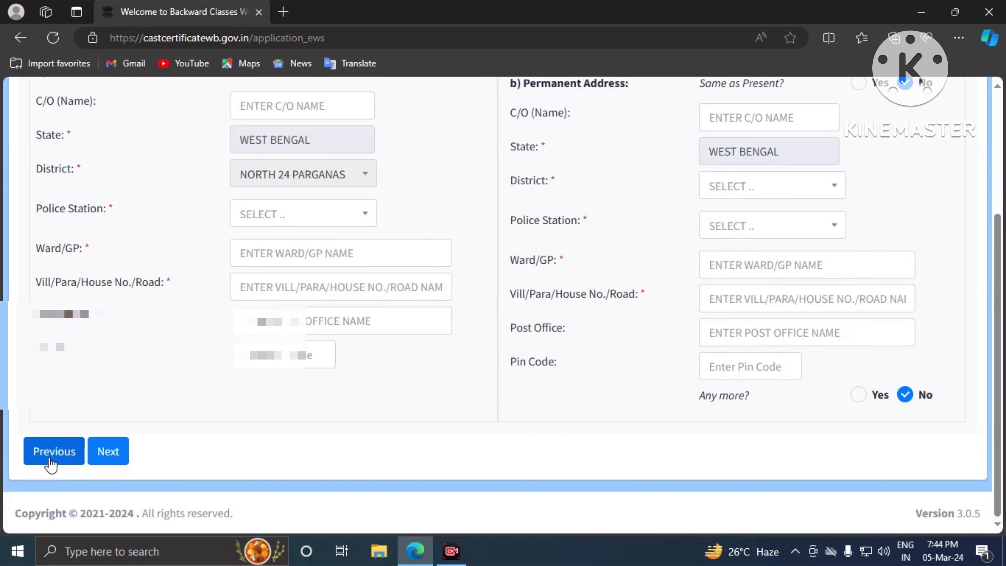
# - Enter the care-of name for the present address and set its police station to BARASAT
pyautogui.scroll(5, 123, 394)
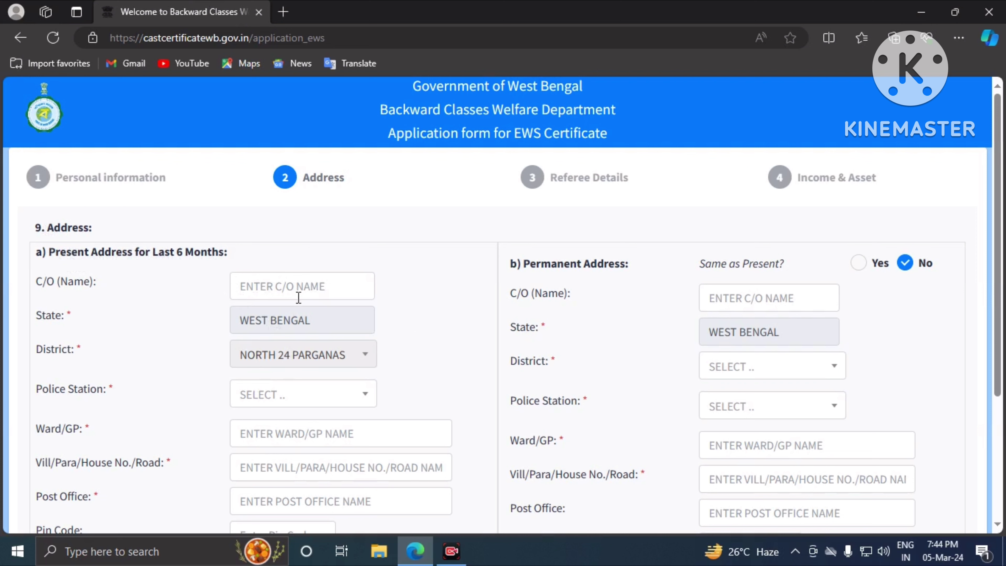
pyautogui.click(264, 286)
pyautogui.write('103 D')
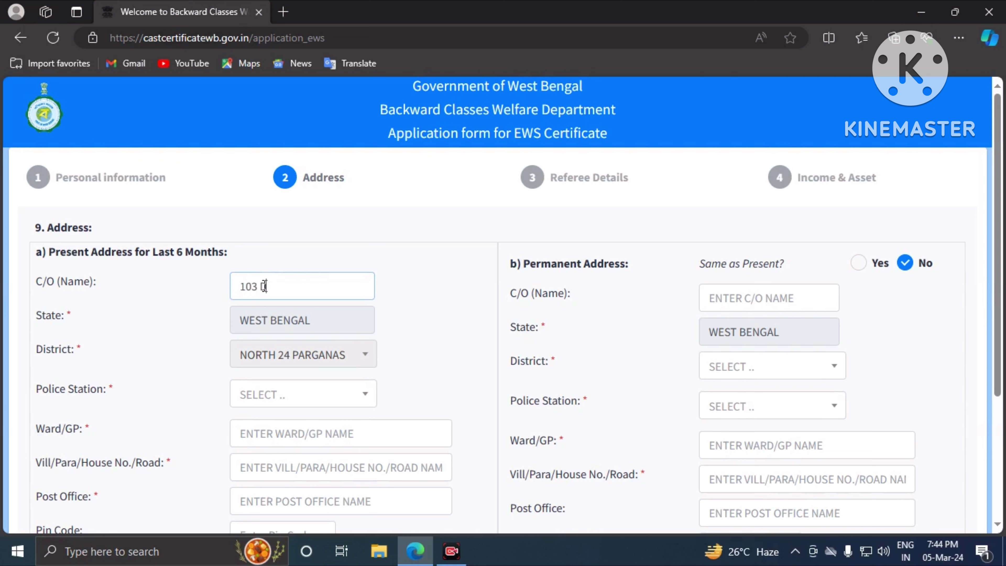
pyautogui.write('MO')
pyautogui.scroll(-2, 273, 329)
pyautogui.click(275, 330)
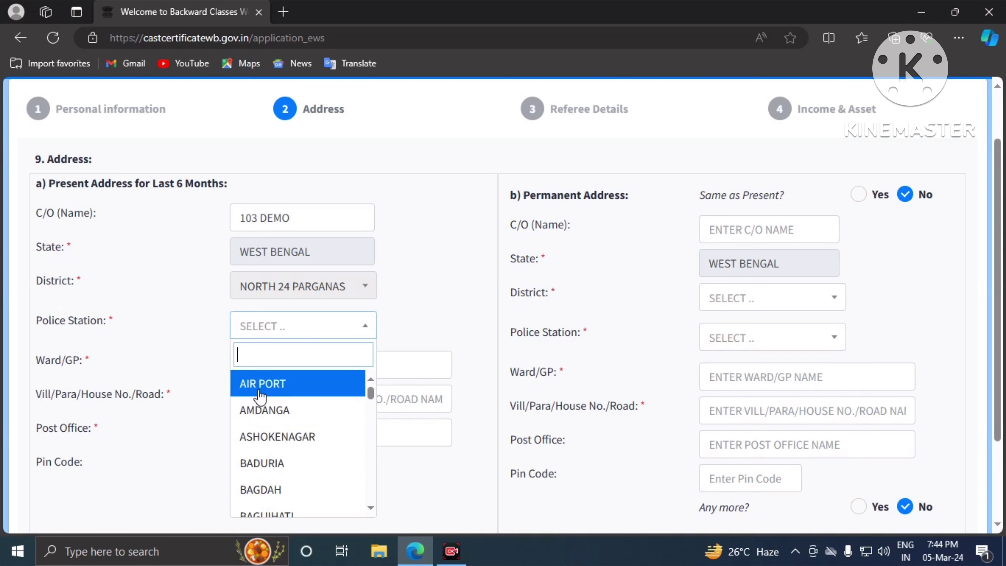
pyautogui.write('barast')
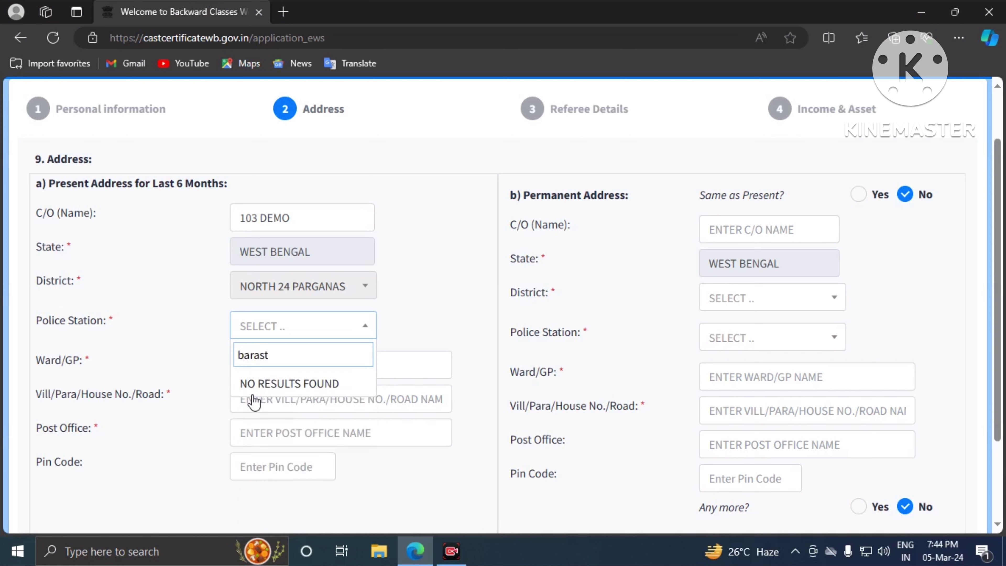
pyautogui.press('BackSpace')
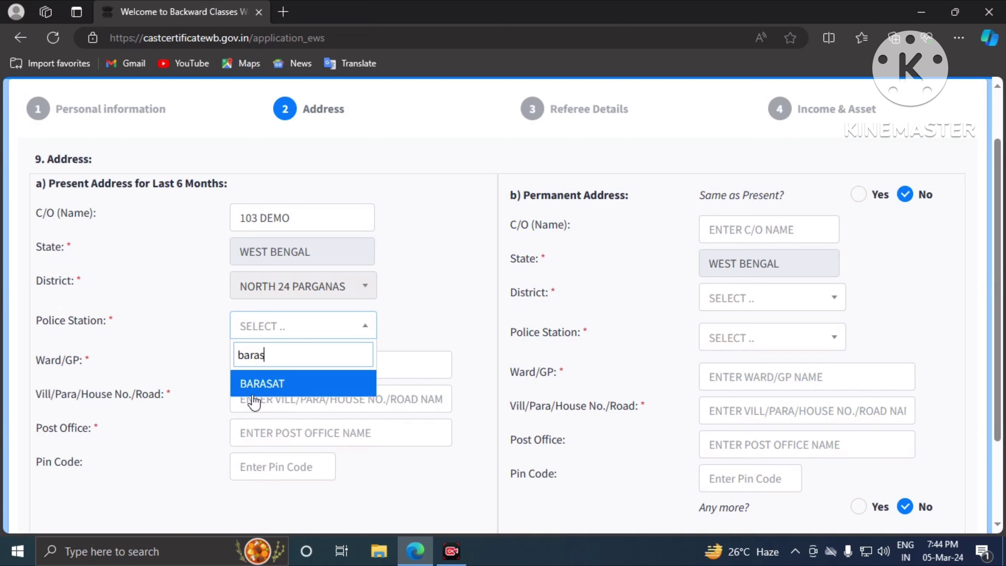
pyautogui.click(265, 381)
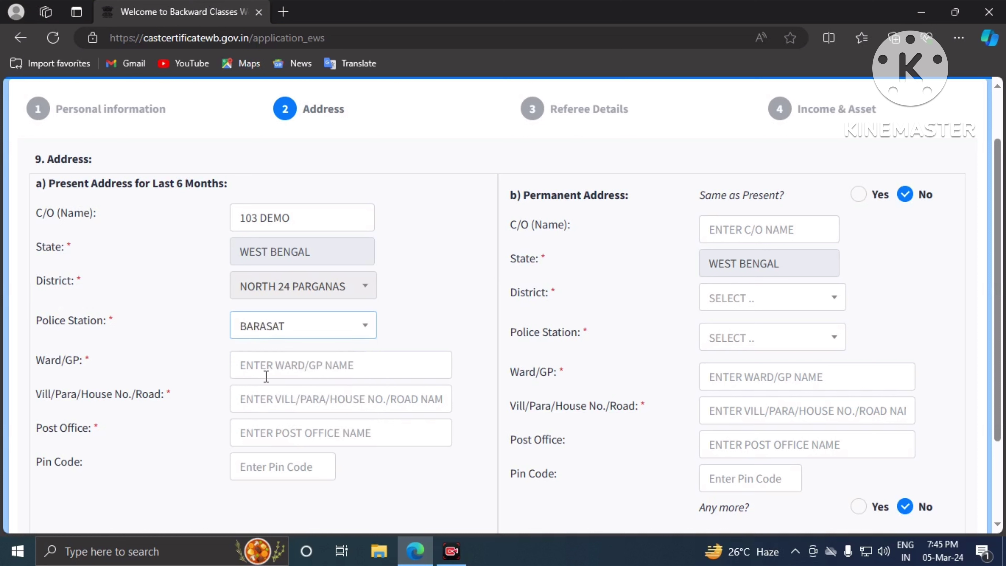
# - Enter 25 as the present address's Ward/GP and the placeholder DEMO as its village, house number or road
pyautogui.click(264, 374)
pyautogui.write('25')
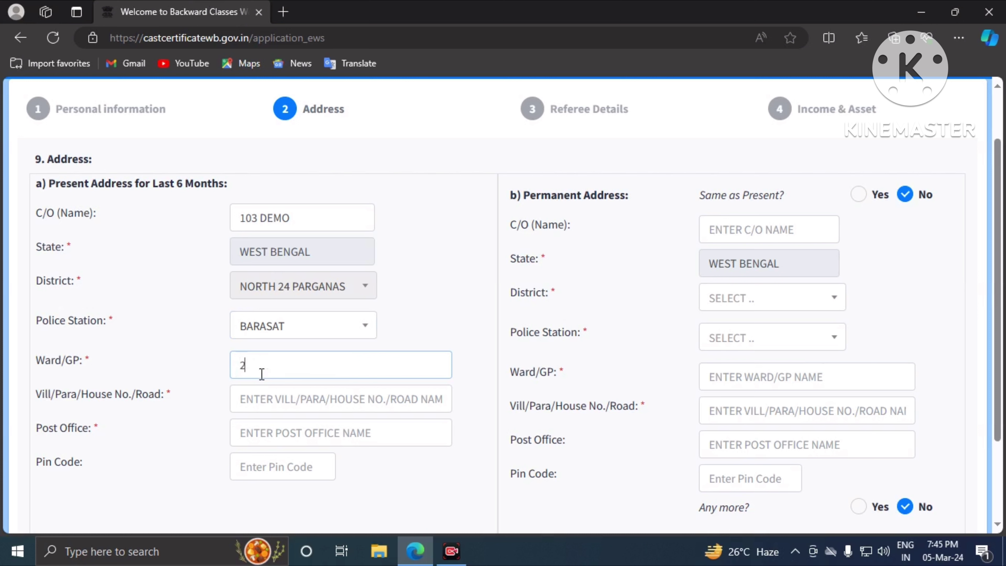
pyautogui.click(239, 403)
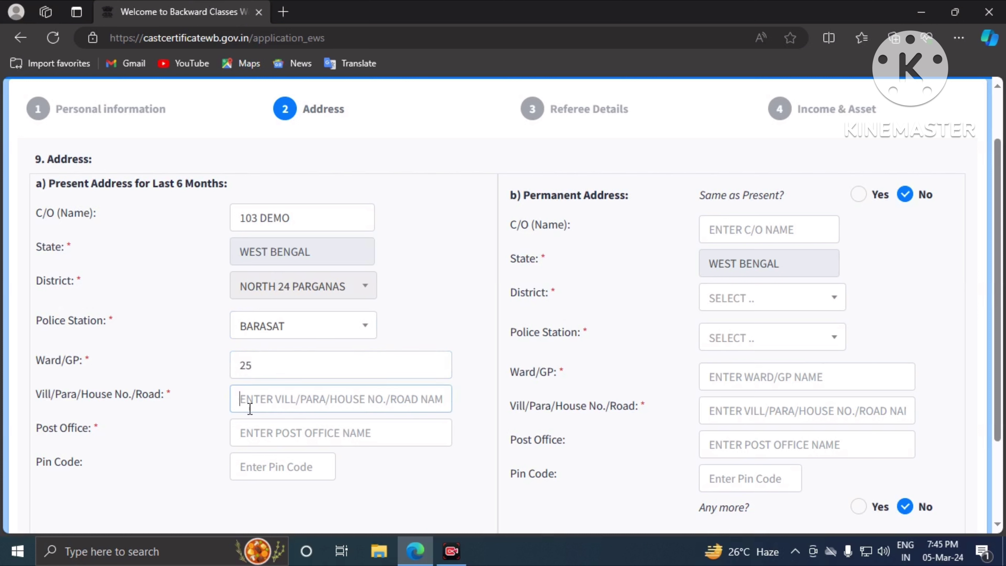
pyautogui.write('DEMO')
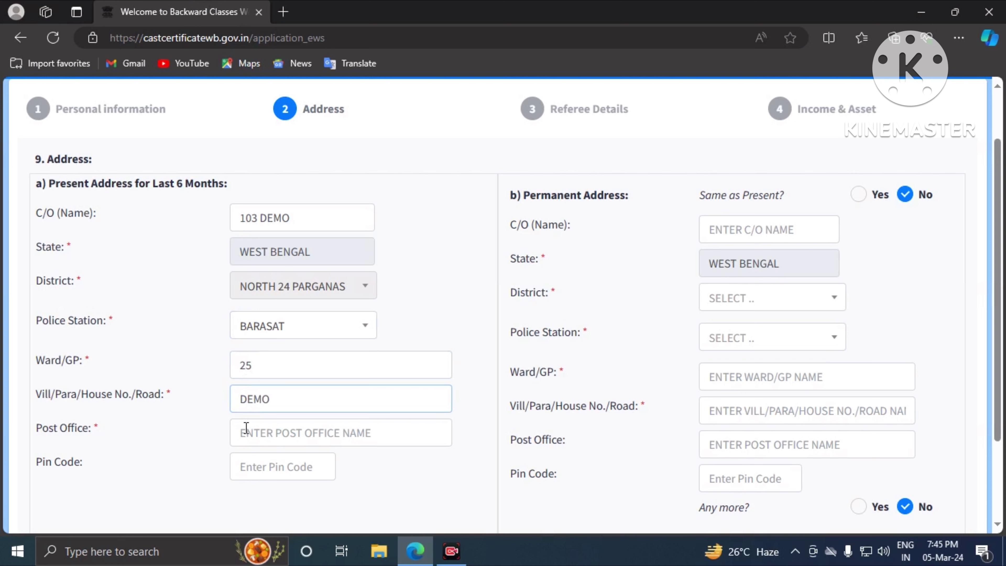
# - Enter BARASAT as the present address's post office and fill in its postal pin code
pyautogui.click(249, 437)
pyautogui.write('B')
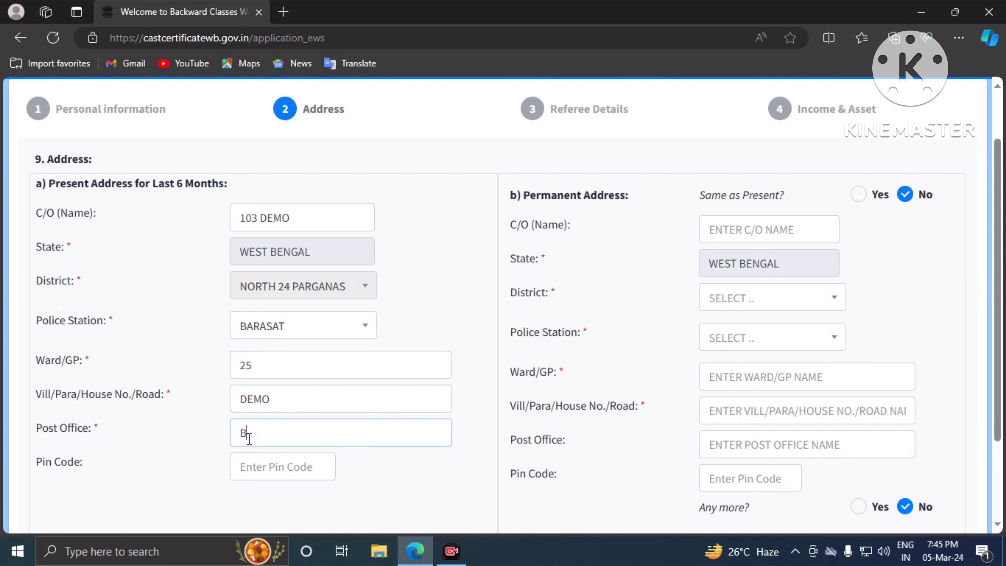
pyautogui.write('ARASAT')
pyautogui.click(282, 465)
pyautogui.write('700124')
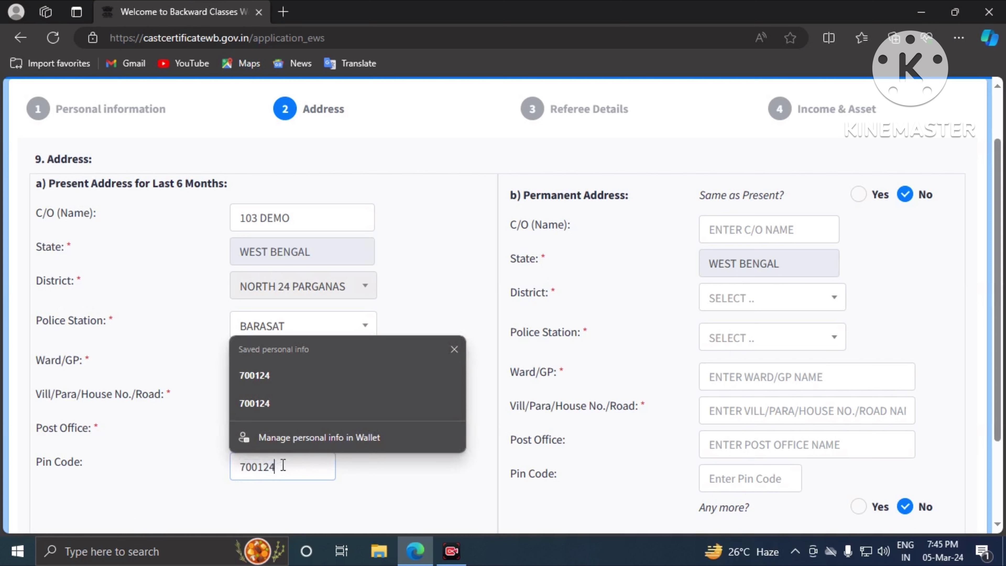
pyautogui.click(389, 513)
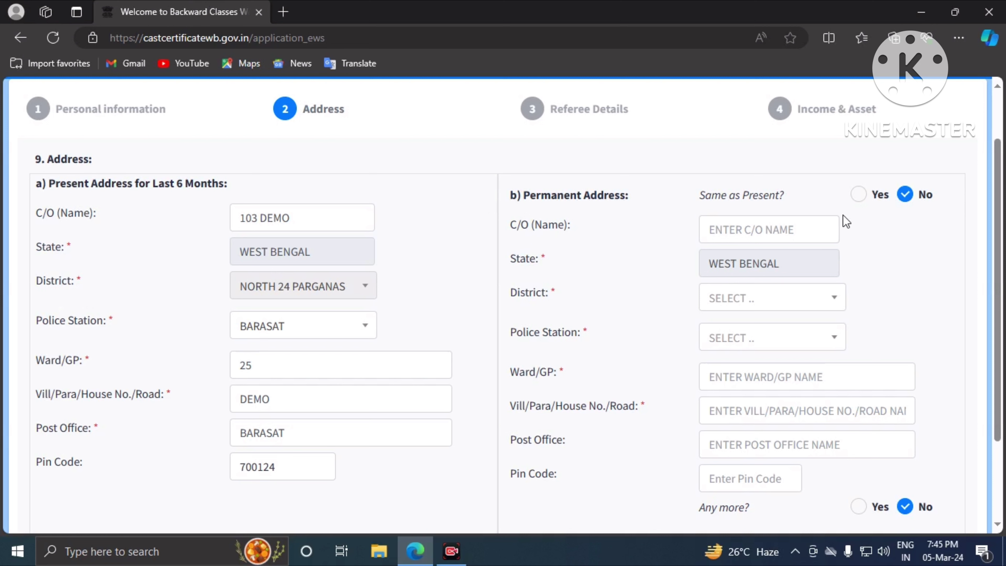
# - Mark the permanent address as same as present, with no further addresses, and proceed to Referee Details
pyautogui.click(861, 198)
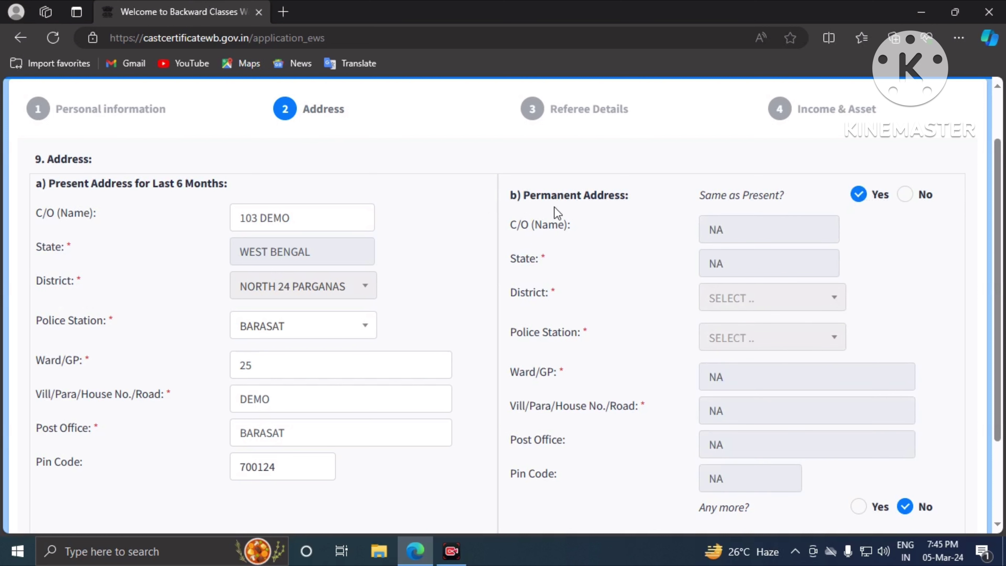
pyautogui.scroll(-3, 634, 268)
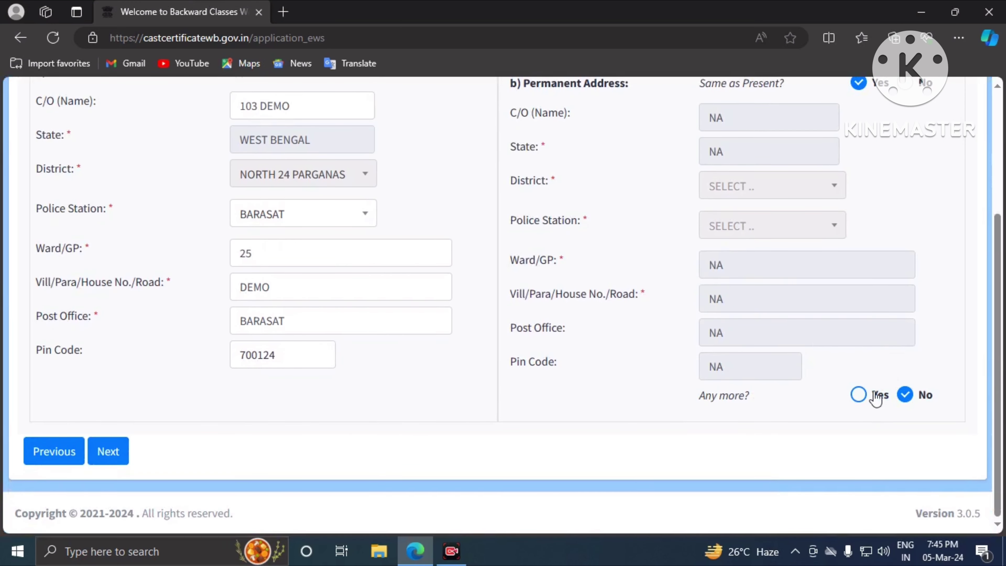
pyautogui.scroll(1, 144, 447)
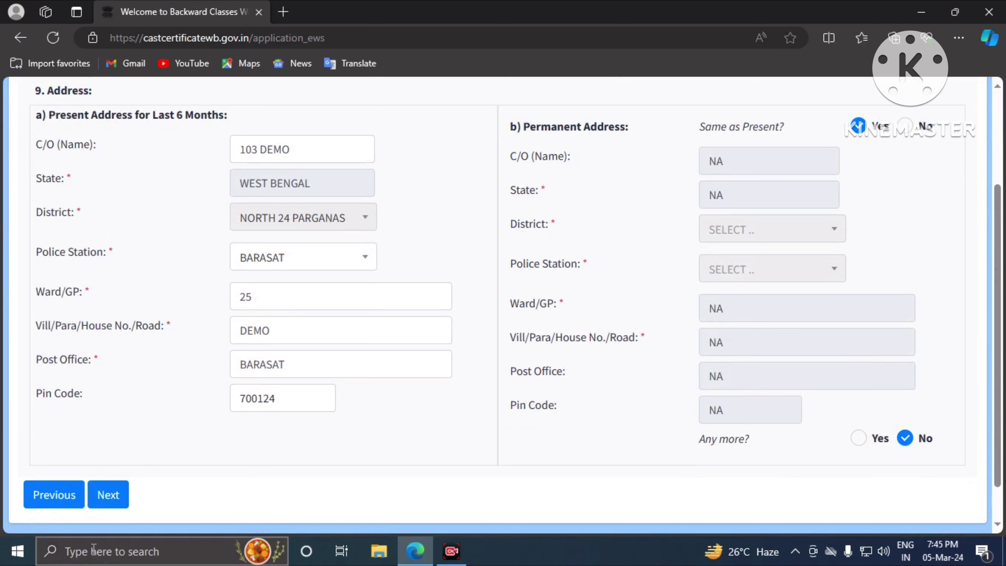
pyautogui.click(113, 495)
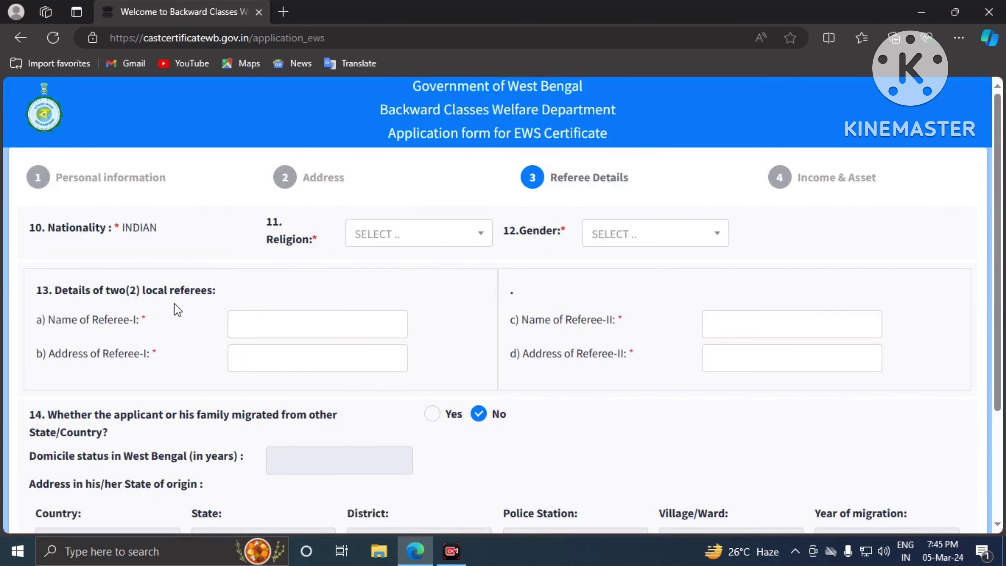
# - Set the applicant's religion to HINDUISM and the gender to MALE
pyautogui.click(477, 239)
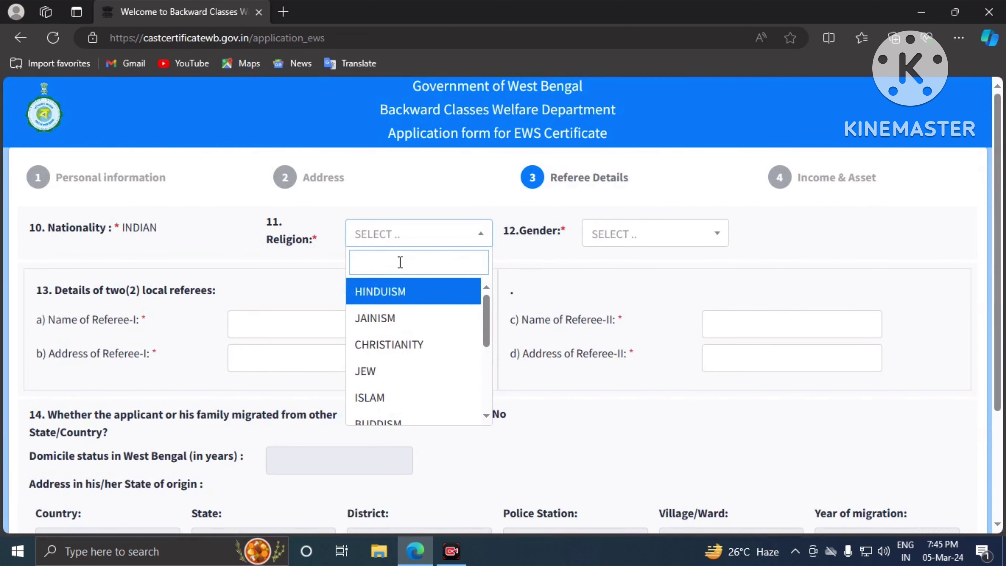
pyautogui.click(396, 293)
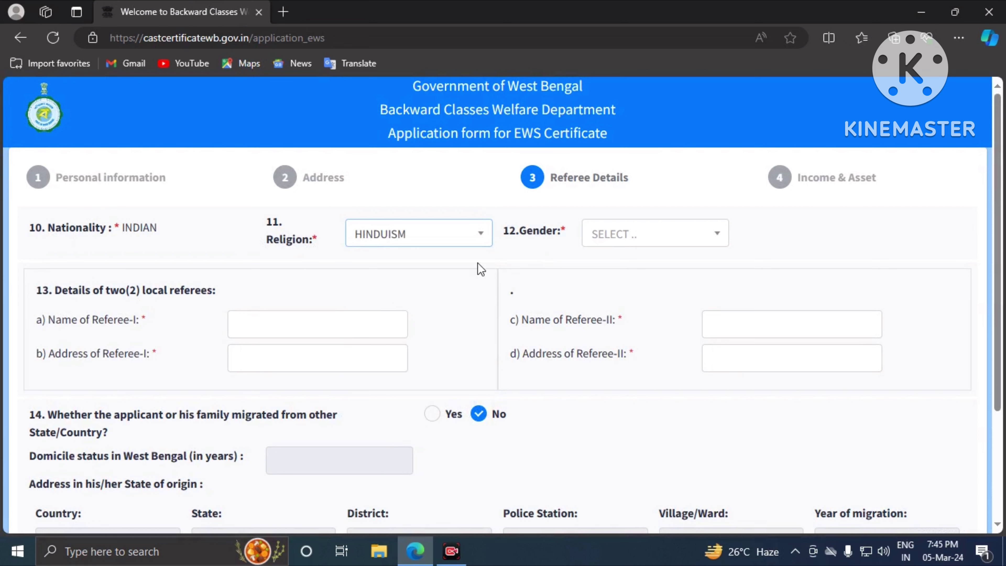
pyautogui.click(599, 233)
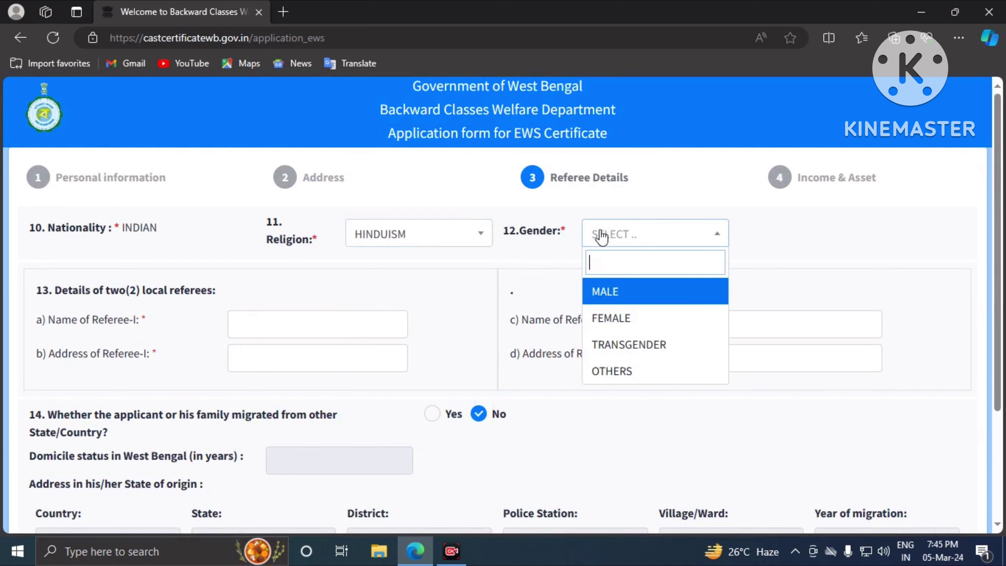
pyautogui.click(608, 301)
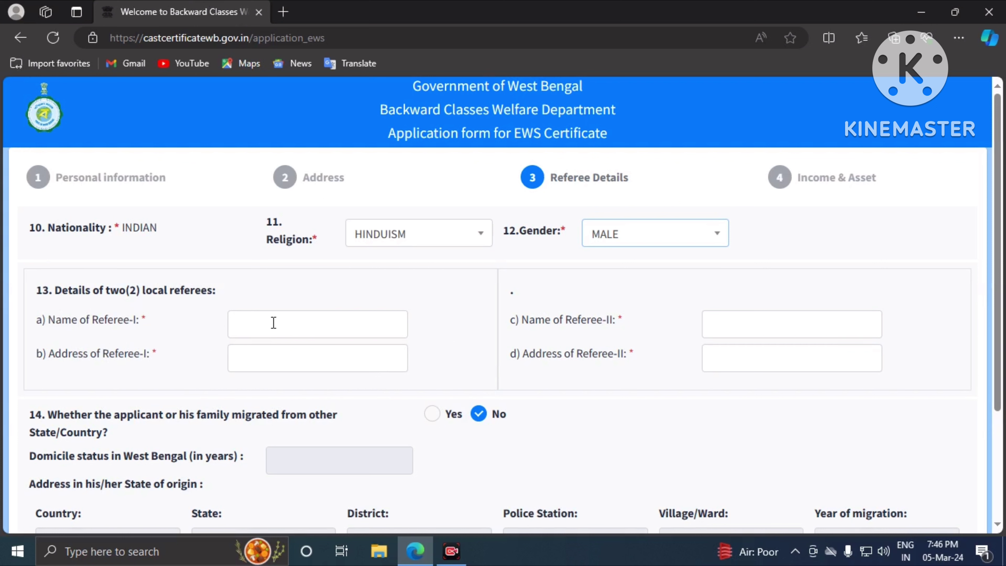
# - Fill in the name and address of Referee-I with the placeholder text DEMO
pyautogui.click(321, 327)
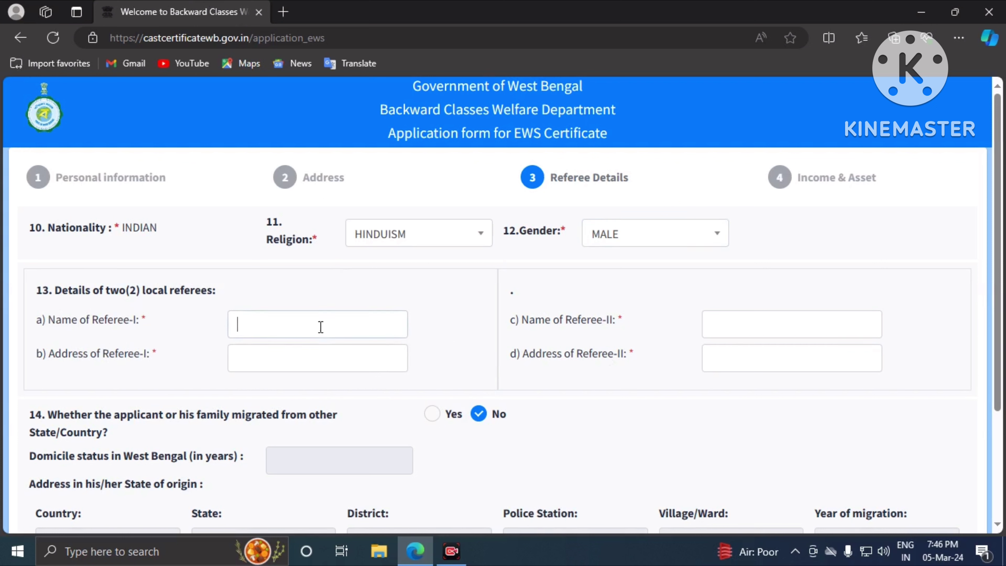
pyautogui.write('DEMO')
pyautogui.click(297, 360)
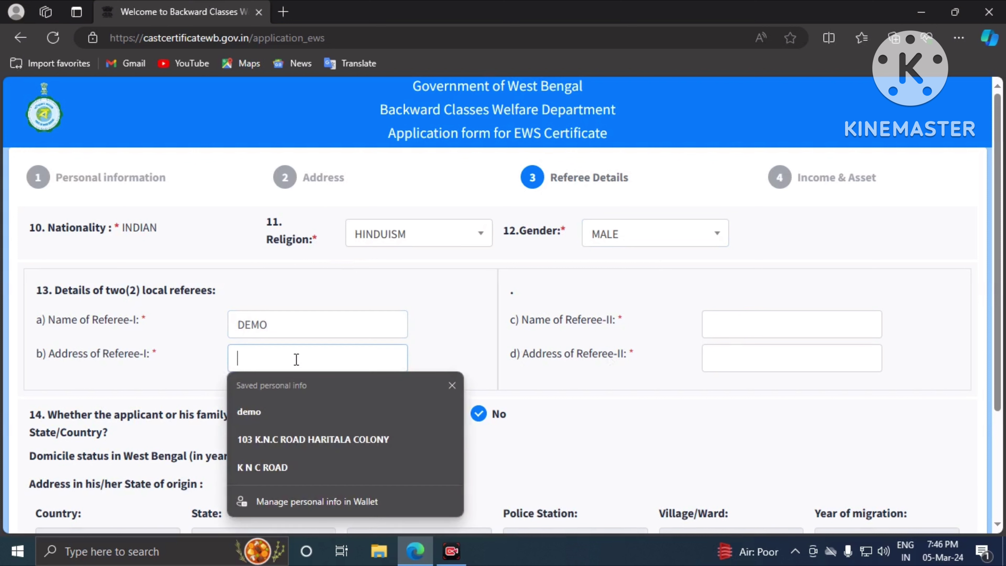
pyautogui.click(326, 410)
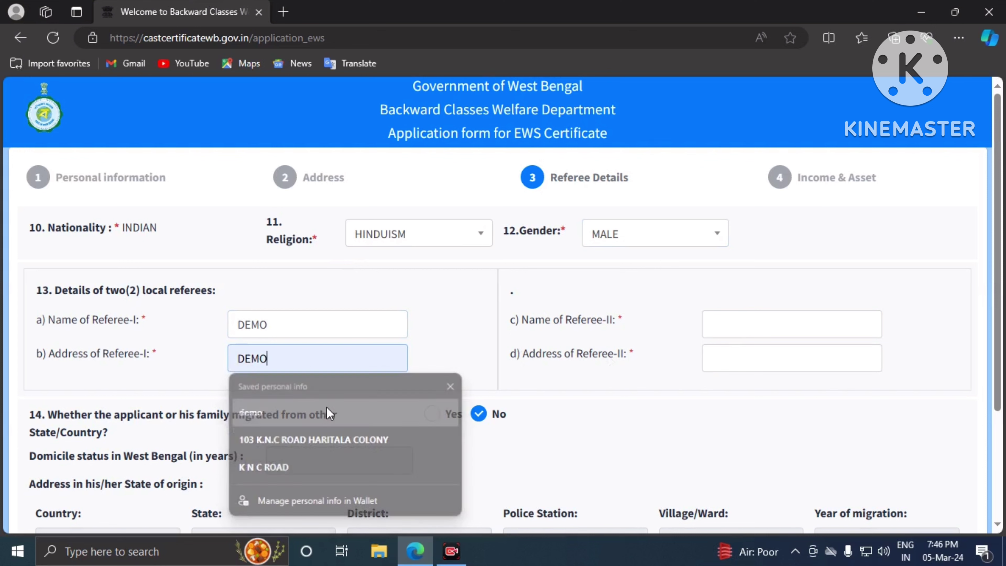
# - Fill in the name and address of Referee-II with the placeholder text DEMO
pyautogui.click(790, 328)
pyautogui.write('DEMO')
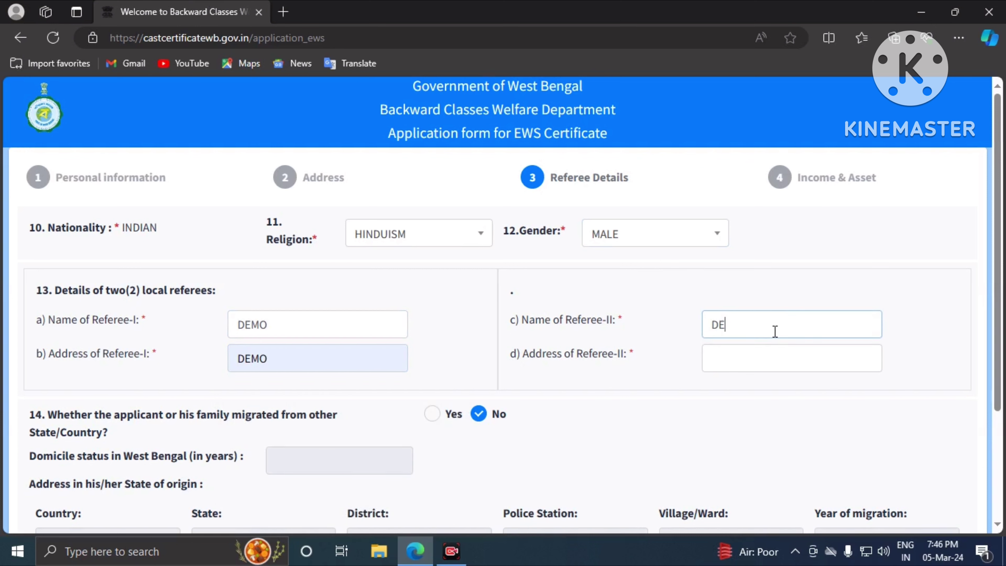
pyautogui.click(758, 366)
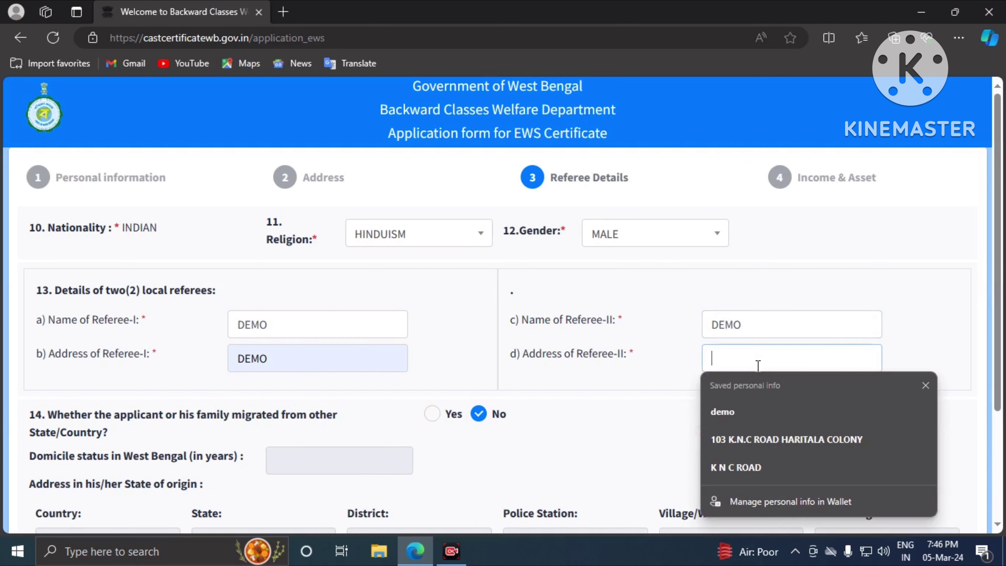
pyautogui.write('DEMO')
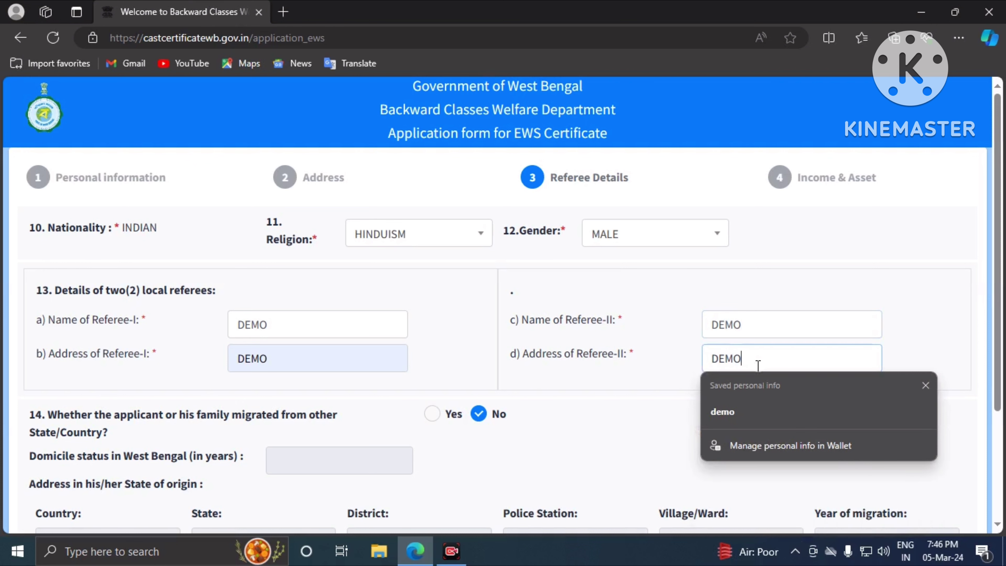
pyautogui.click(444, 467)
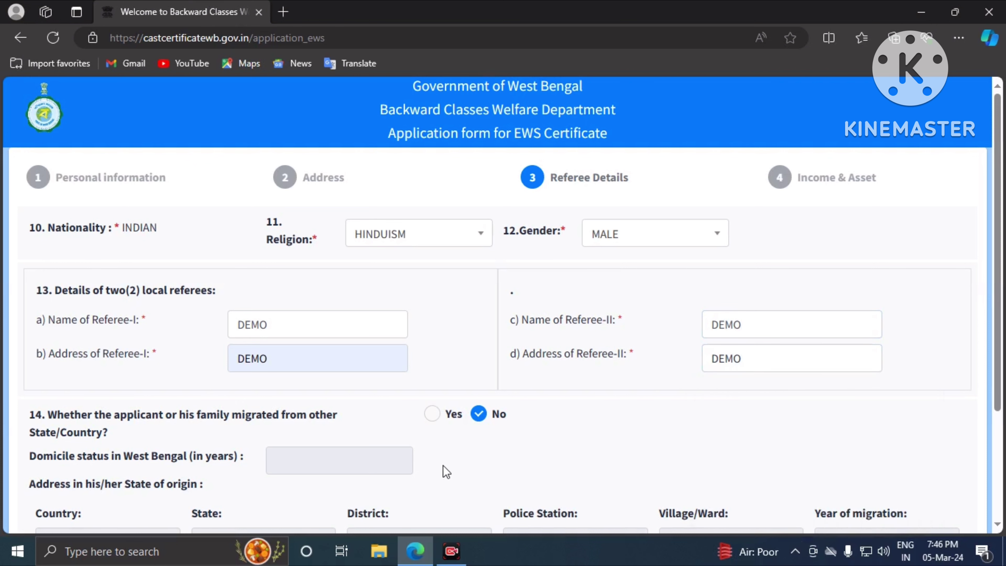
pyautogui.scroll(-1, 193, 427)
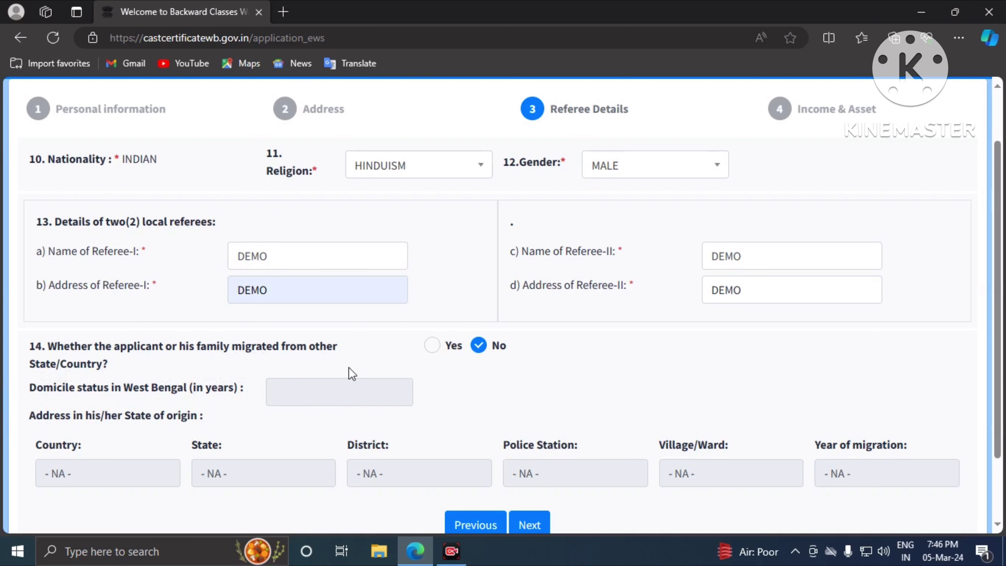
# - Answer No to whether the applicant or family migrated from another State/Country, and proceed to Income & Asset
pyautogui.click(432, 348)
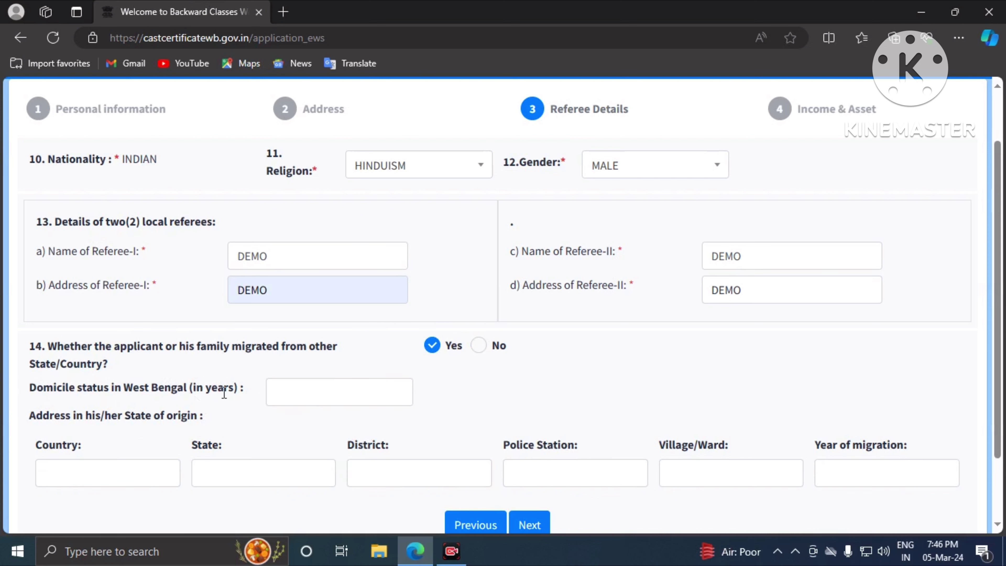
pyautogui.click(478, 347)
pyautogui.scroll(-2, 248, 436)
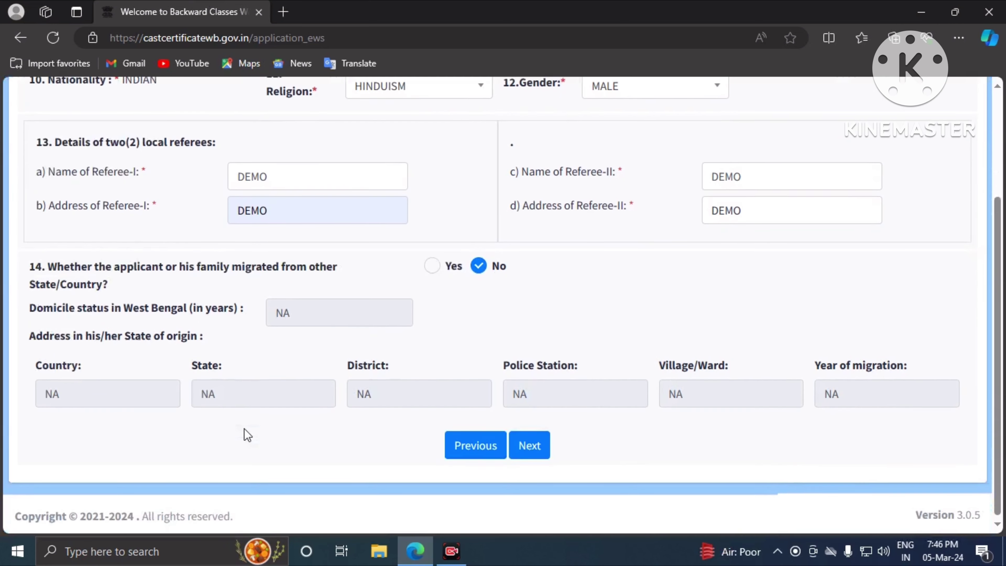
pyautogui.click(528, 443)
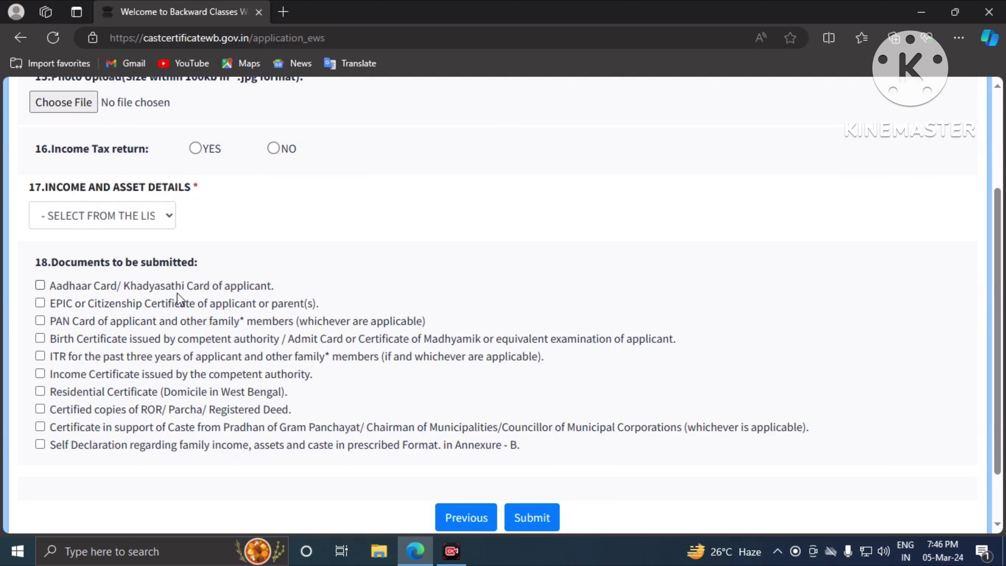
# - Set the Income Tax return answer to NO
pyautogui.scroll(4, 180, 300)
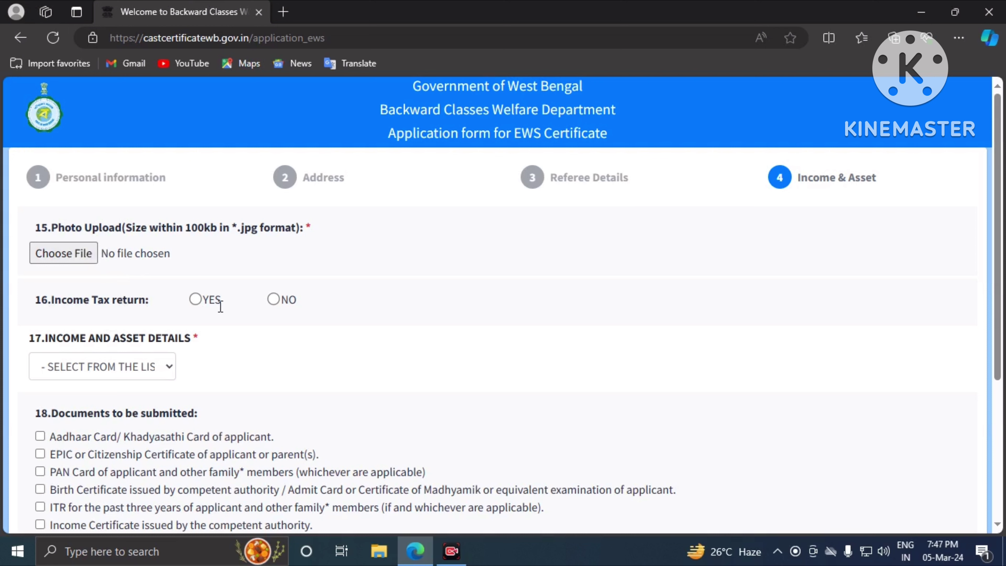
pyautogui.click(197, 298)
pyautogui.click(278, 303)
# - Add the ANNUAL INCOME IN PREVIOUS F.Y table to the income and asset details
pyautogui.scroll(-3, 119, 366)
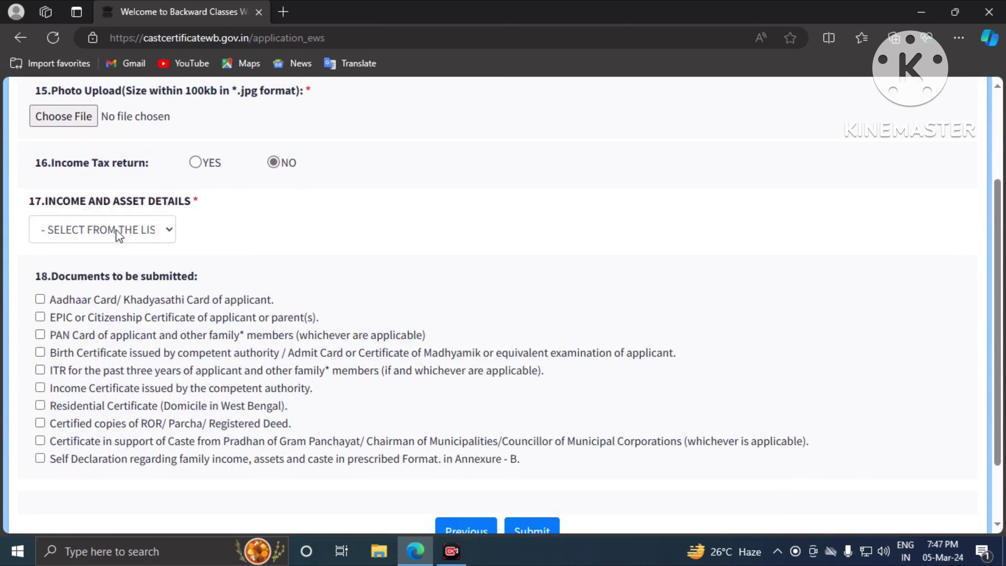
pyautogui.click(71, 220)
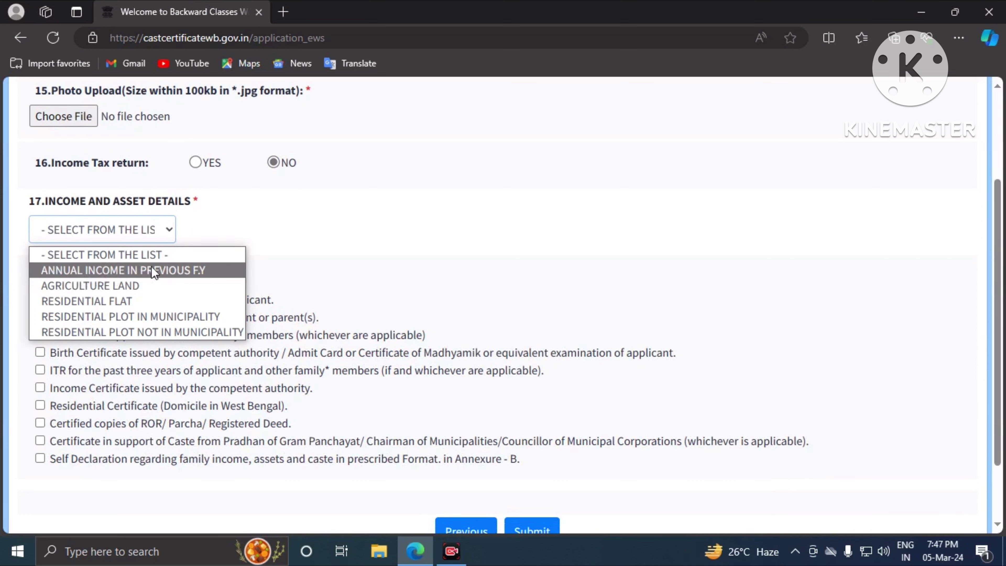
pyautogui.click(203, 273)
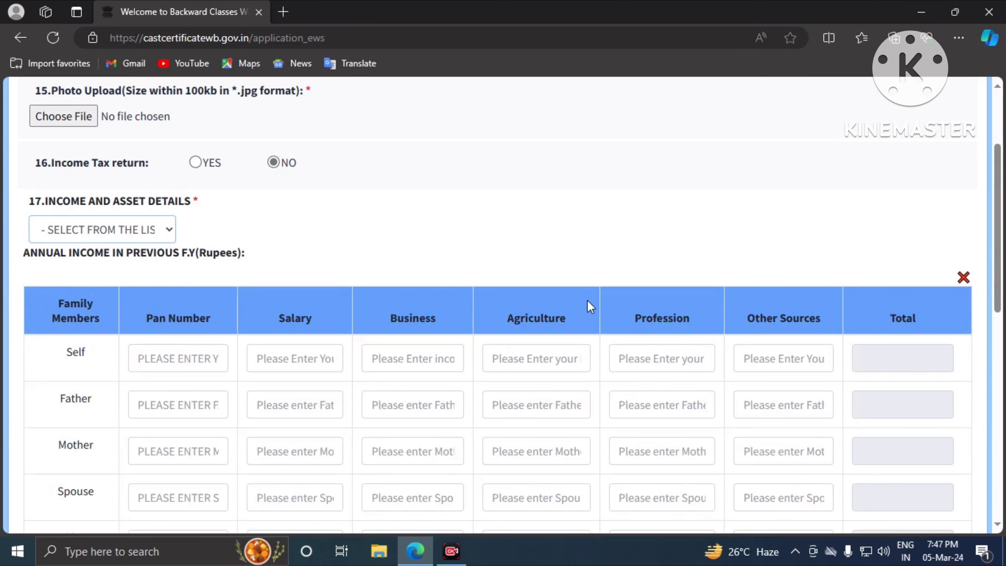
pyautogui.scroll(-3, 208, 352)
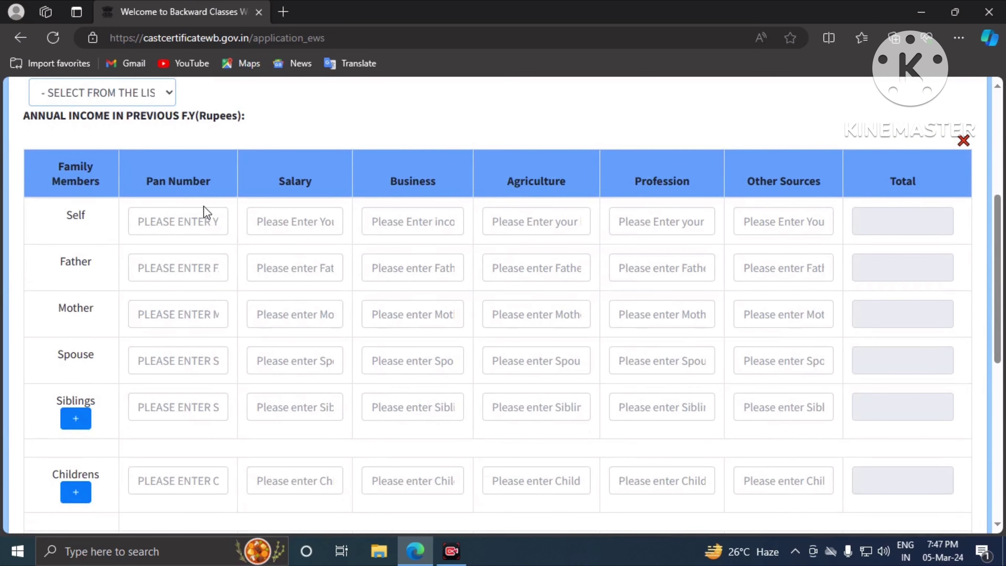
pyautogui.click(159, 223)
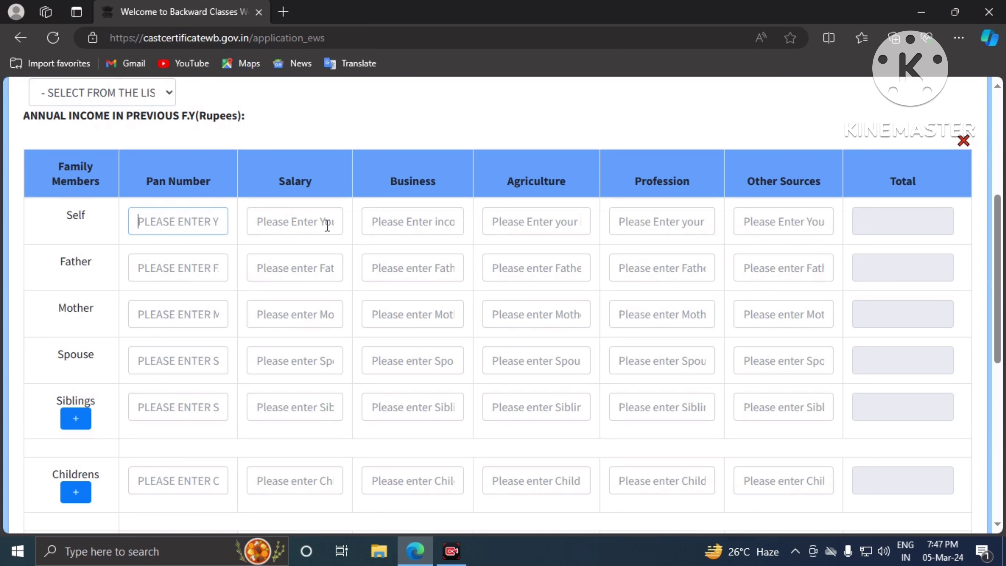
pyautogui.doubleClick(310, 182)
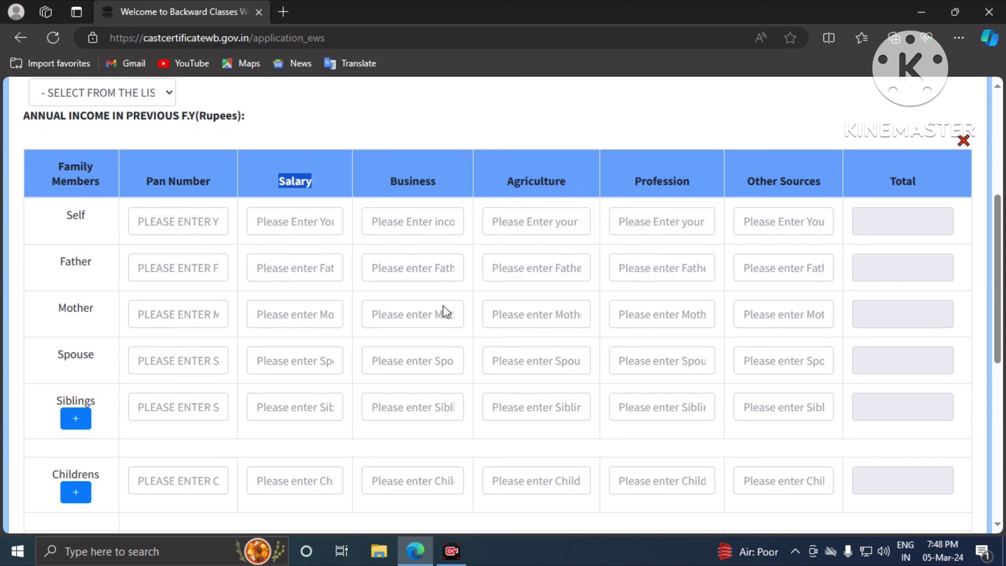
pyautogui.scroll(-10, 456, 308)
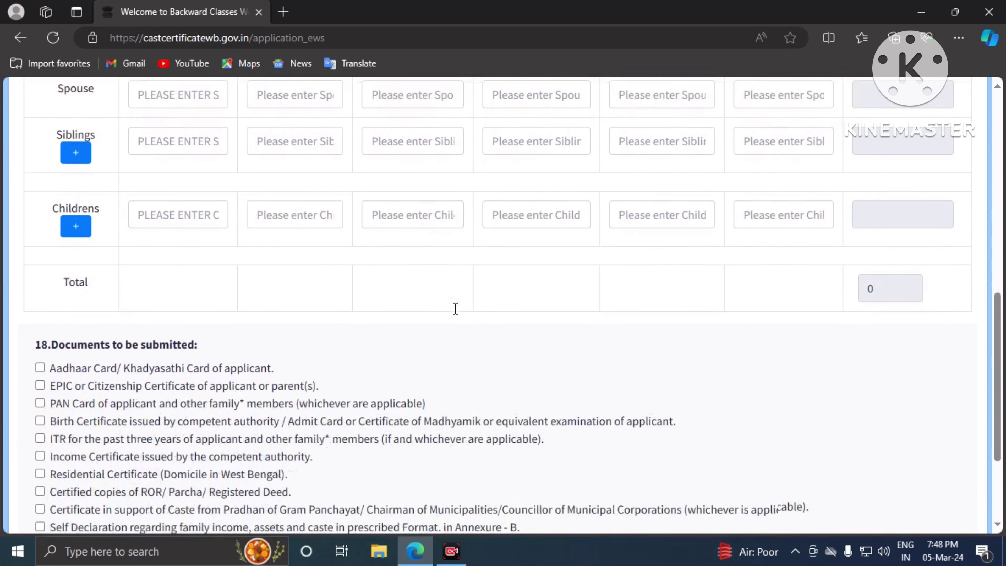